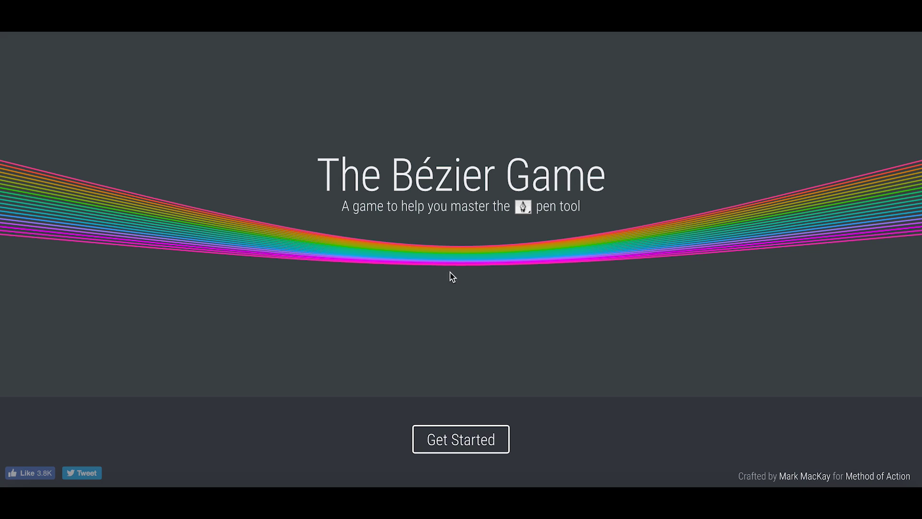
Step: Drag the middle of the title page's rainbow curve down toward the lower right
drag(446, 250, 719, 351)
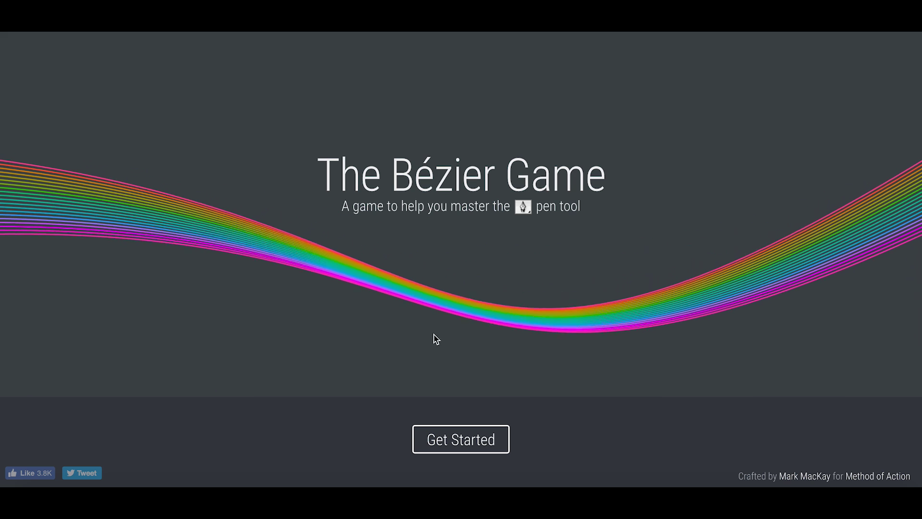
Step: Start the tutorial and trace the three-node corner path
click(452, 443)
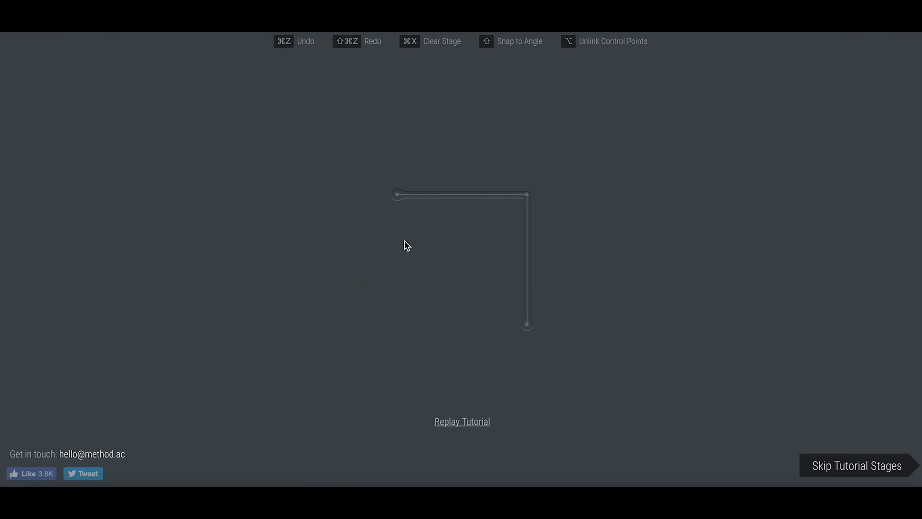
click(398, 194)
click(527, 195)
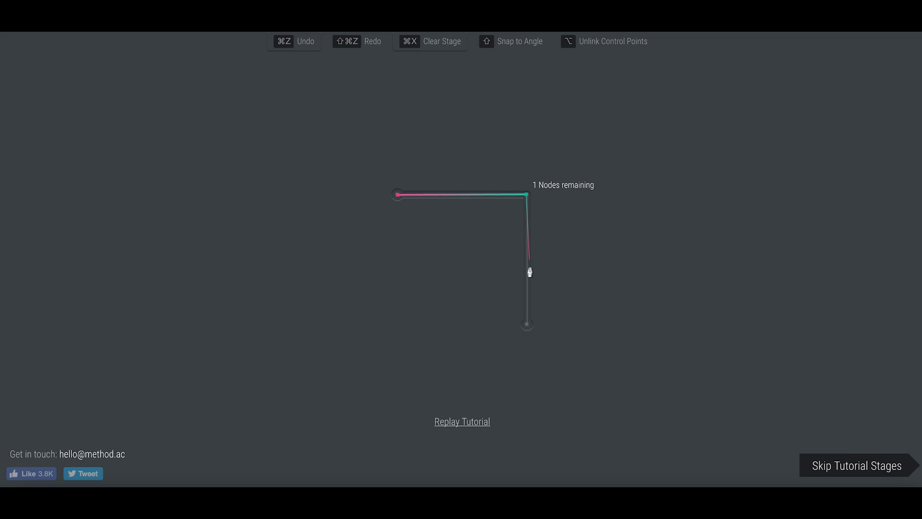
click(527, 324)
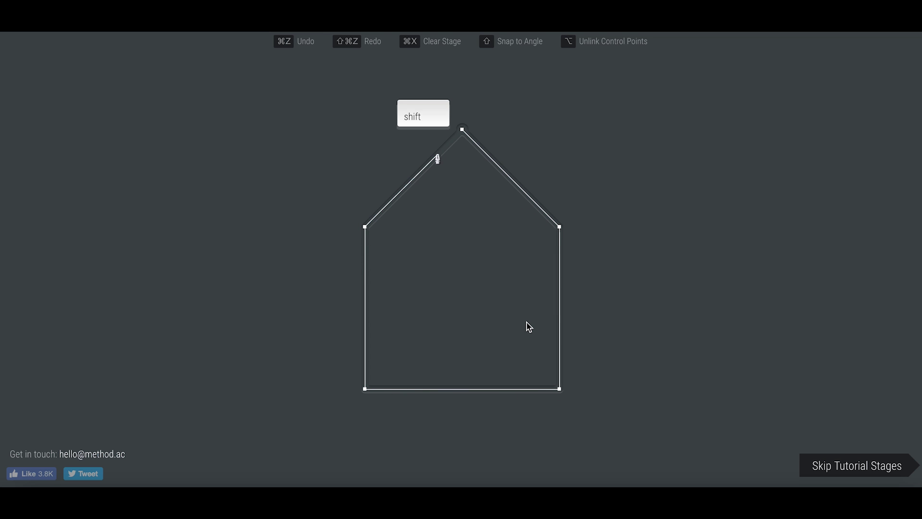
Step: Trace the house outline from the roof apex around its corners, snapping straight with Shift
click(462, 130)
click(560, 227)
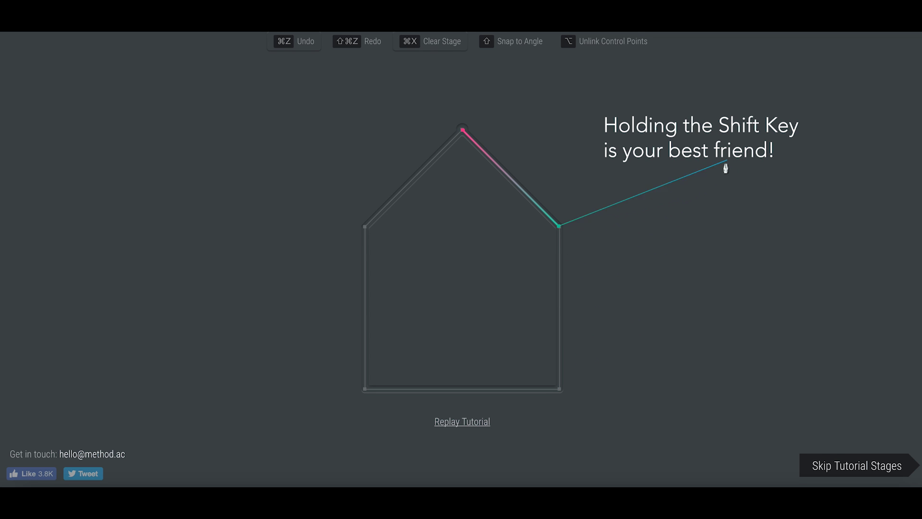
key(shift)
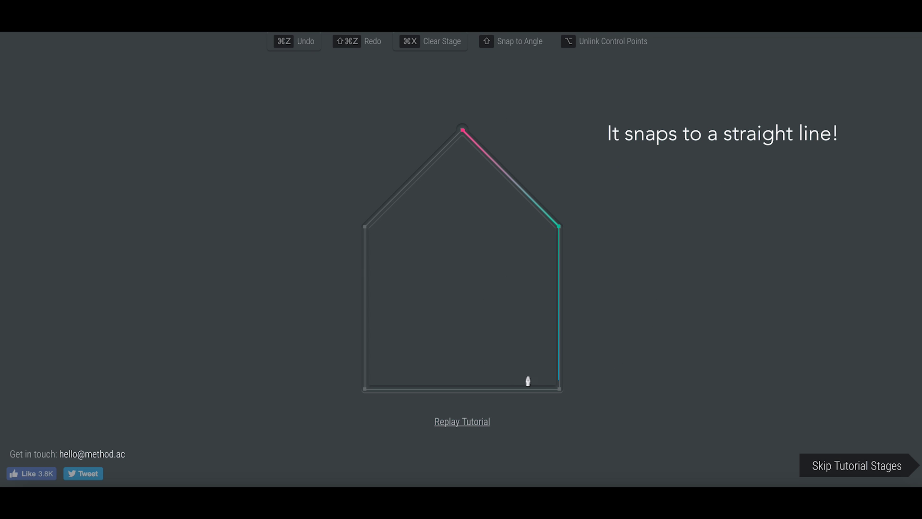
click(559, 388)
click(363, 388)
click(365, 227)
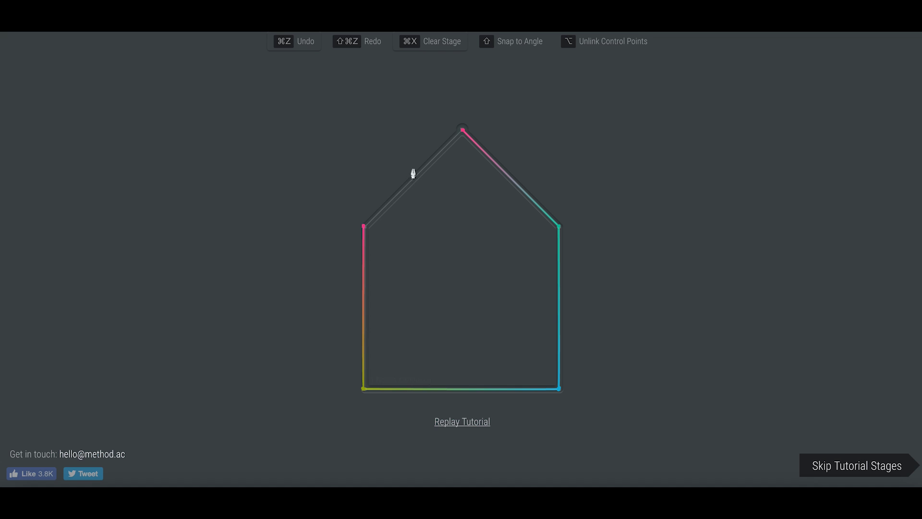
click(462, 132)
Step: Undo and retrace the house's bottom-left and left corners, closing at the apex
key(super+z)
key(super+z)
key(super+z)
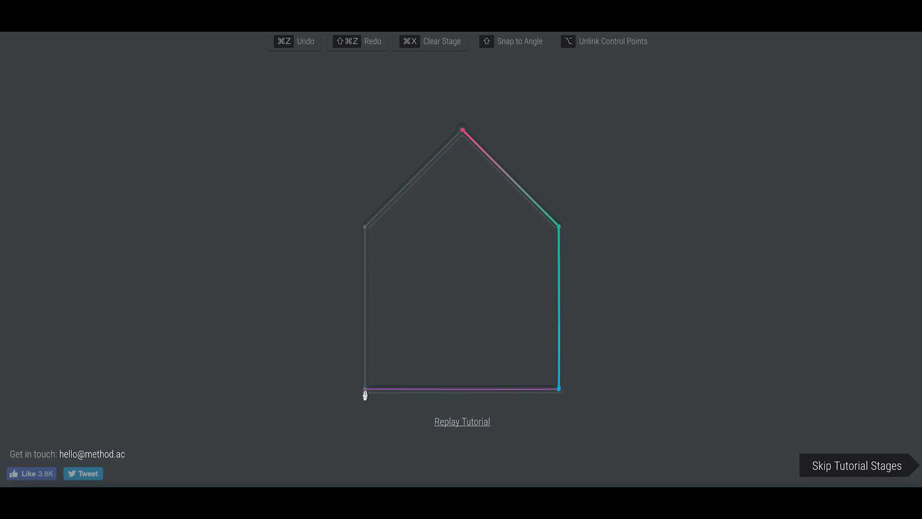
click(365, 388)
click(364, 227)
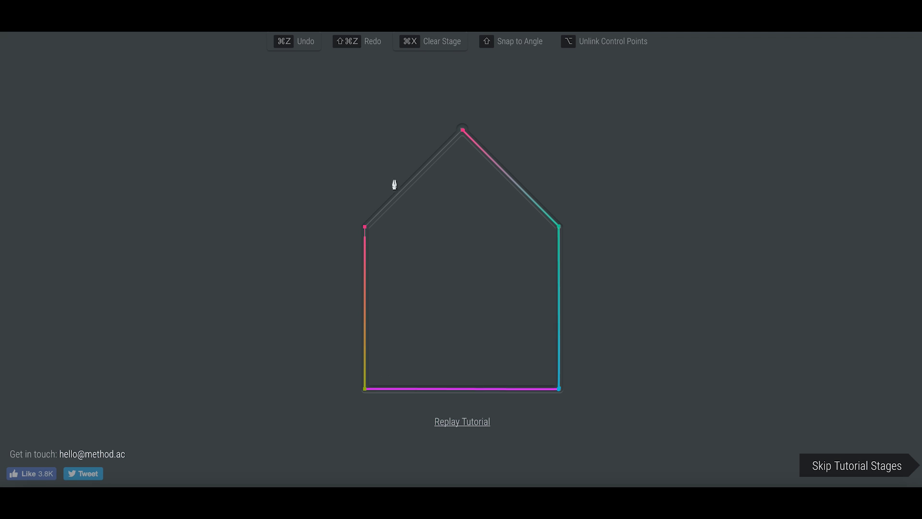
click(462, 131)
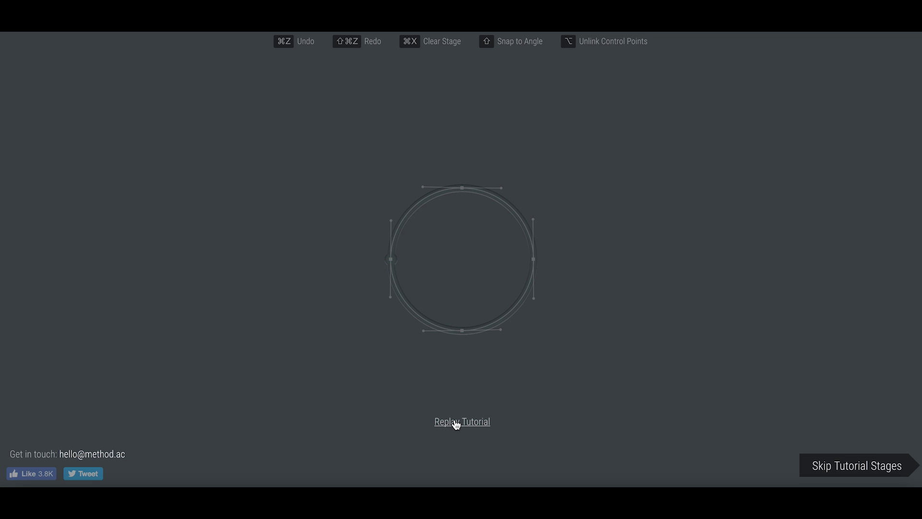
Step: Begin the circle at its left node, undo the top node, and replay the tutorial
click(391, 260)
drag(461, 189, 533, 186)
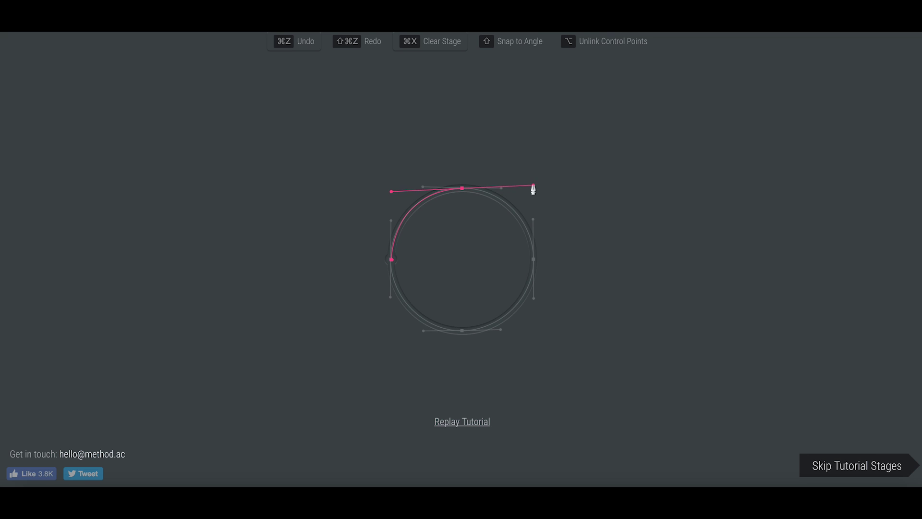
key(ctrl+z)
click(478, 423)
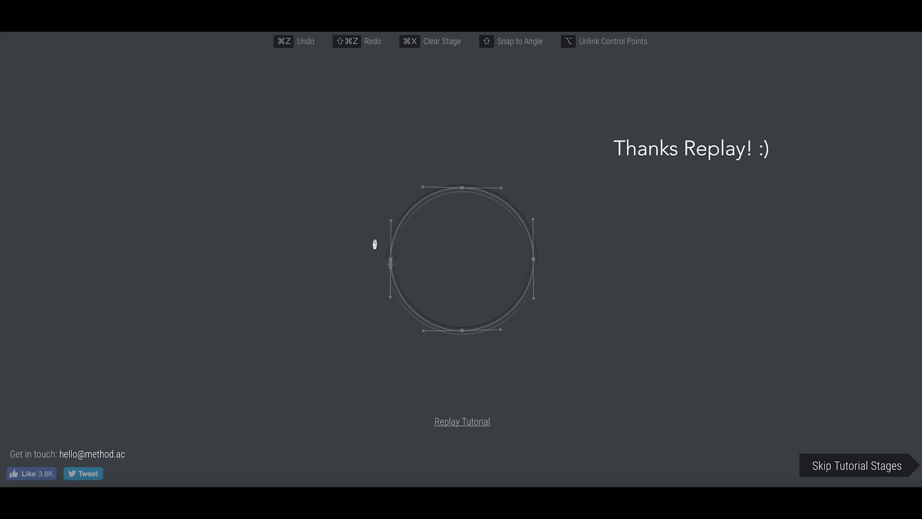
Step: Trace the circle with smooth nodes at left, bottom, right and top, closing at left
drag(391, 260, 403, 297)
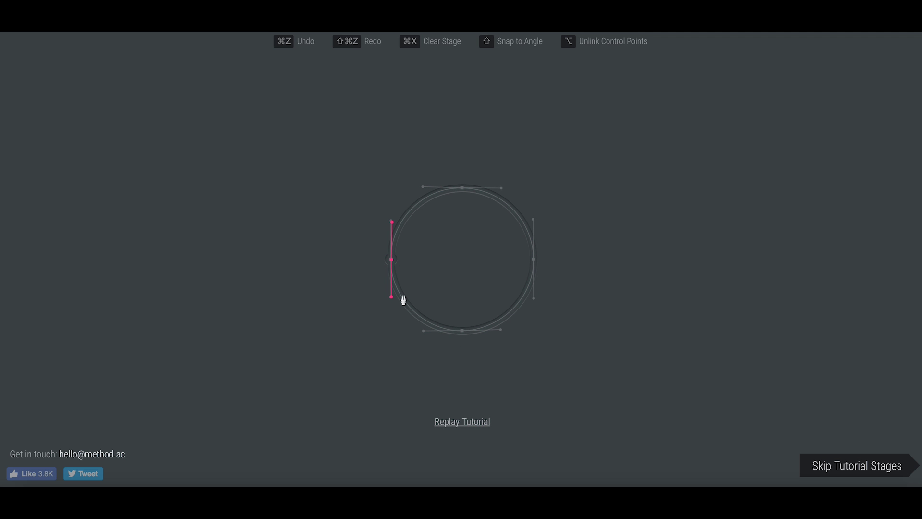
drag(403, 300, 402, 298)
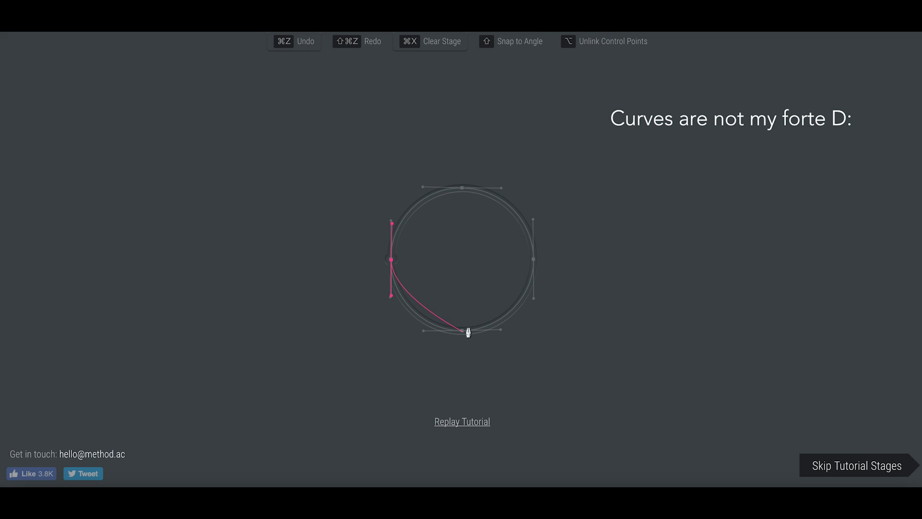
drag(463, 331, 502, 332)
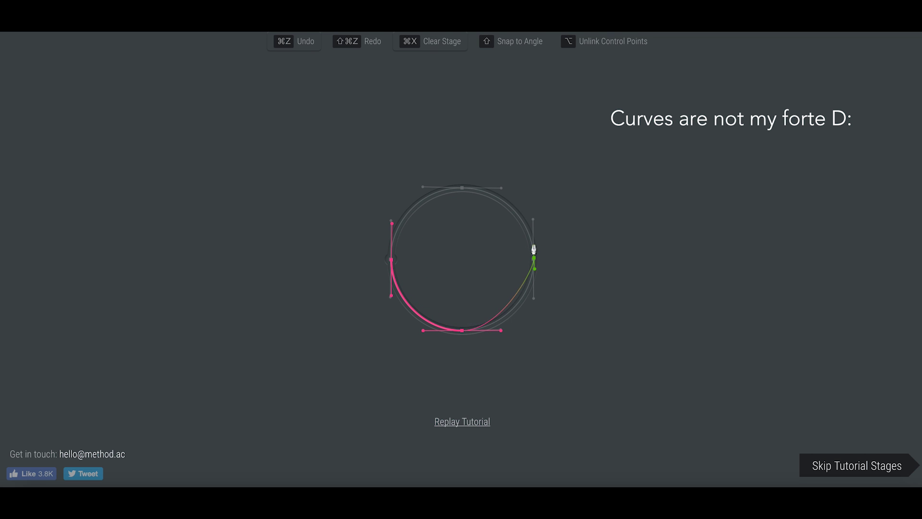
drag(533, 259, 533, 220)
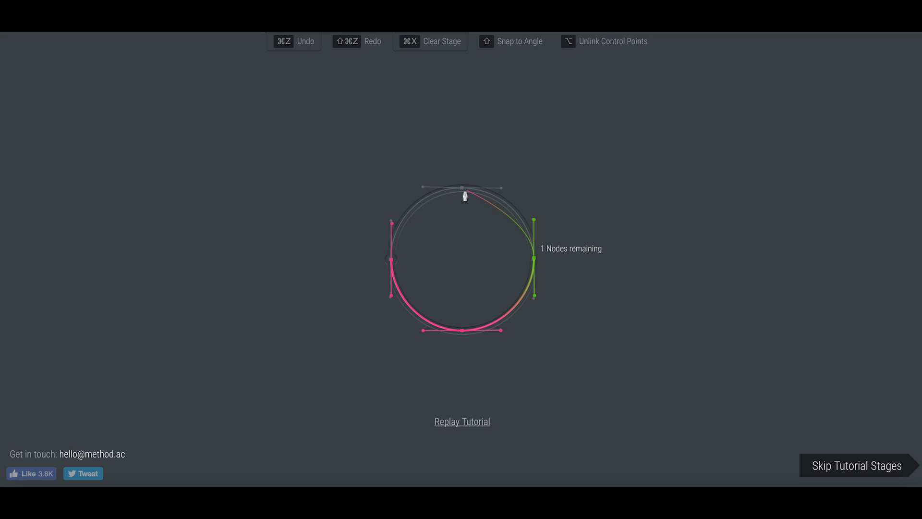
drag(463, 188, 424, 200)
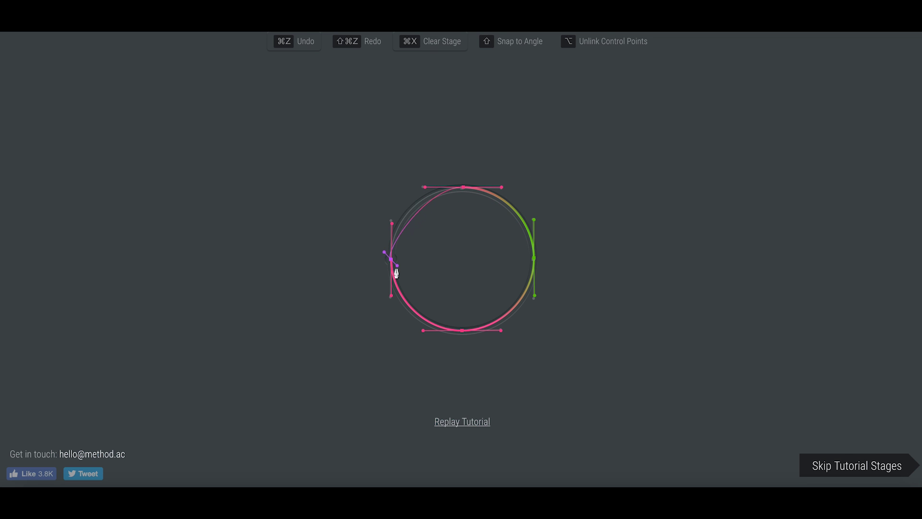
drag(396, 266, 397, 301)
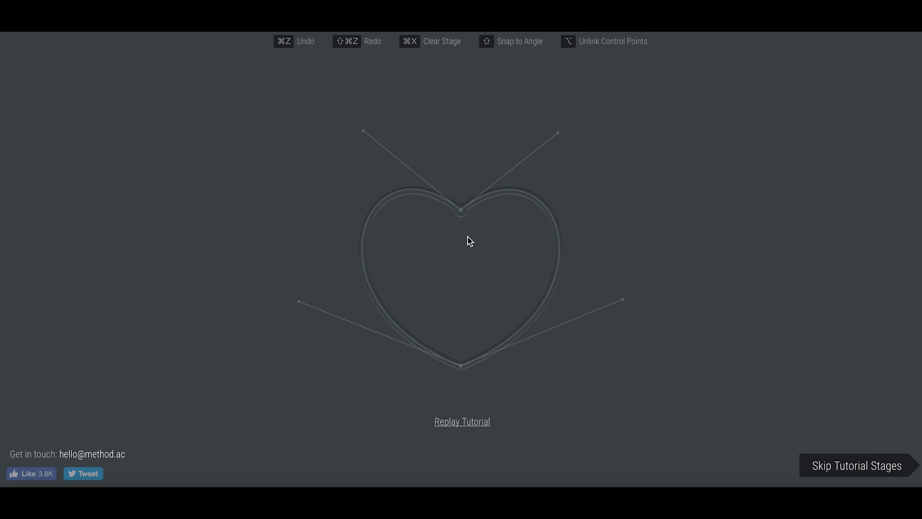
Step: Try the heart's top node with broken handles, then undo and replay the tutorial
click(461, 211)
click(472, 423)
drag(460, 210, 559, 289)
drag(559, 289, 537, 142)
mouse_move(424, 156)
mouse_down()
mouse_move(341, 292)
mouse_move(568, 140)
mouse_move(558, 138)
mouse_up()
key(super+z)
click(465, 421)
Step: Trace the heart with cusps at its top and bottom point, closing at the top
drag(461, 212, 557, 290)
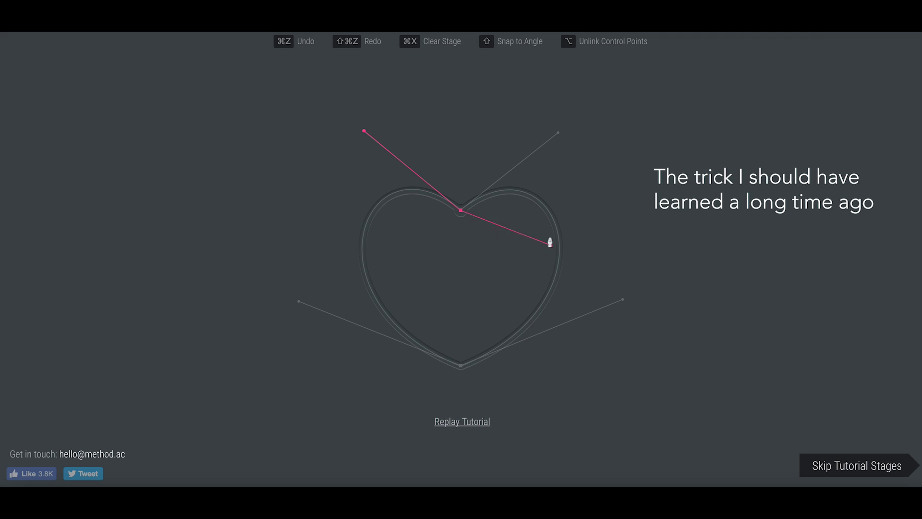
drag(557, 291, 558, 133)
mouse_move(459, 367)
mouse_down()
mouse_move(299, 434)
mouse_move(270, 313)
mouse_move(297, 306)
mouse_up()
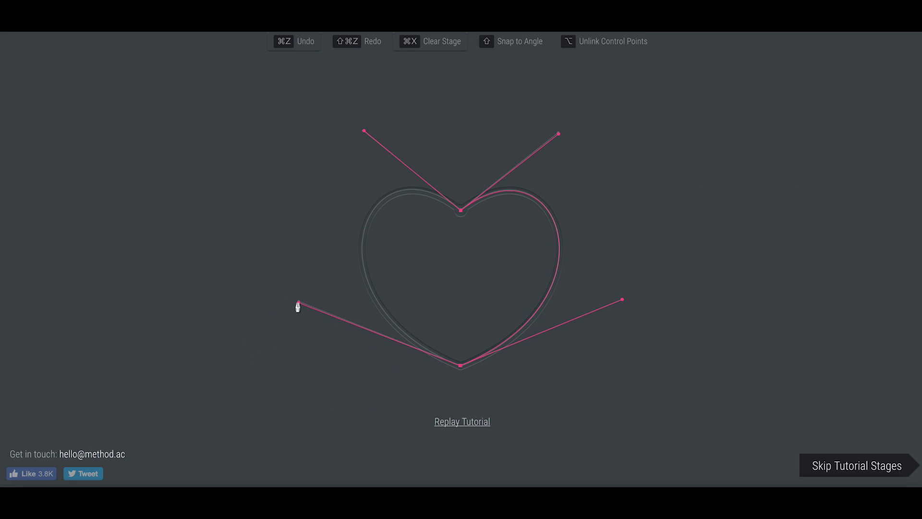
click(297, 304)
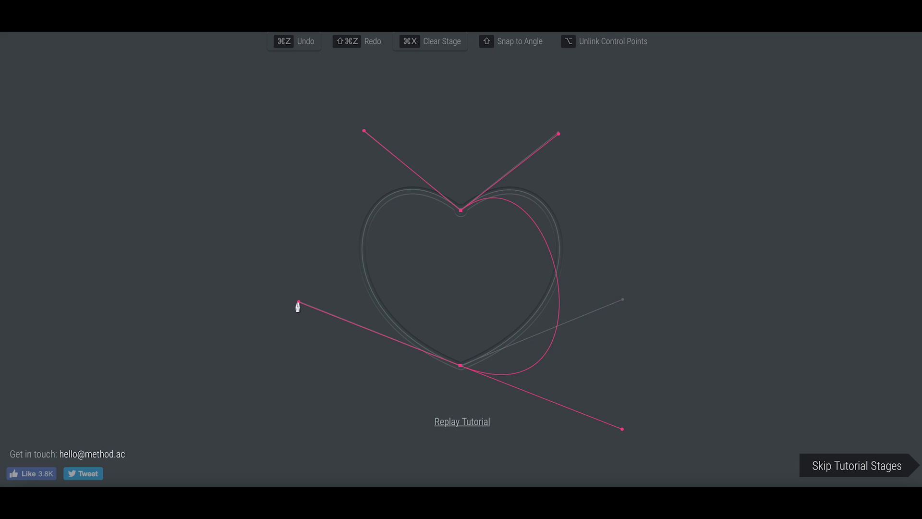
key(ctrl+z)
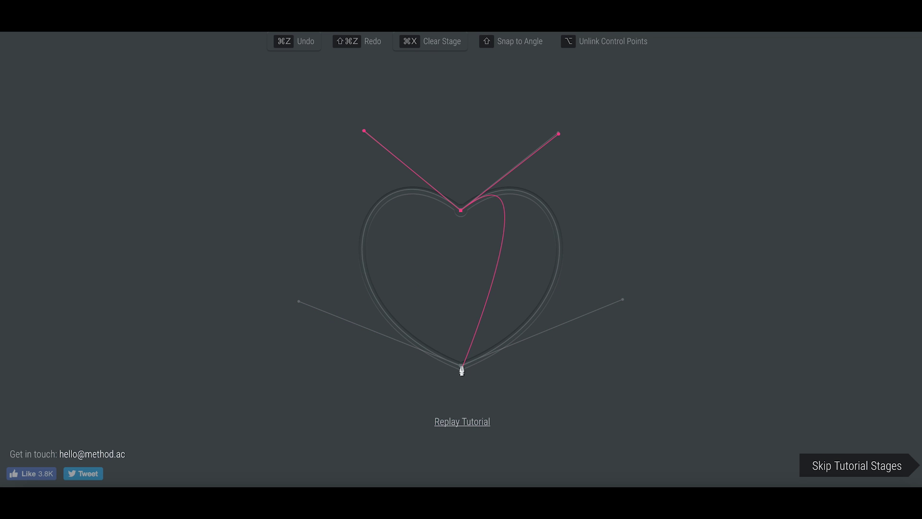
mouse_move(462, 365)
mouse_down()
mouse_move(457, 376)
mouse_move(303, 433)
mouse_up()
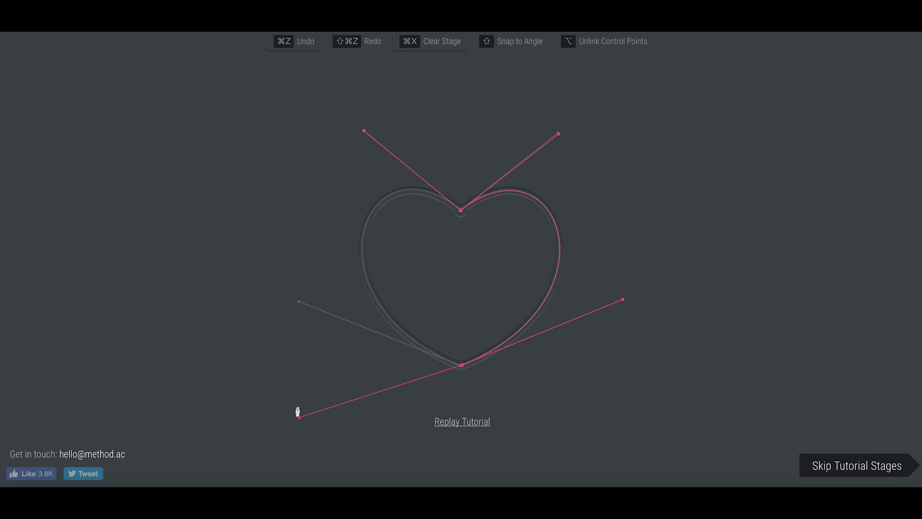
drag(301, 434, 304, 307)
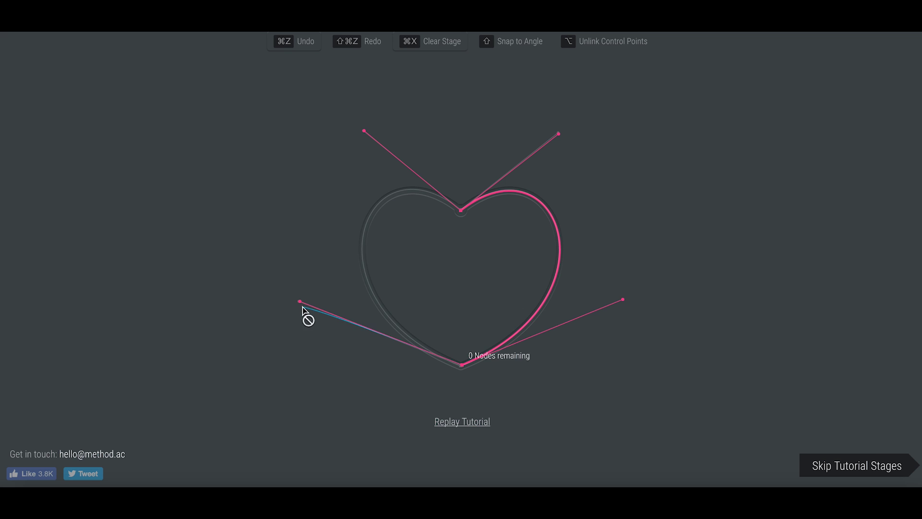
click(460, 213)
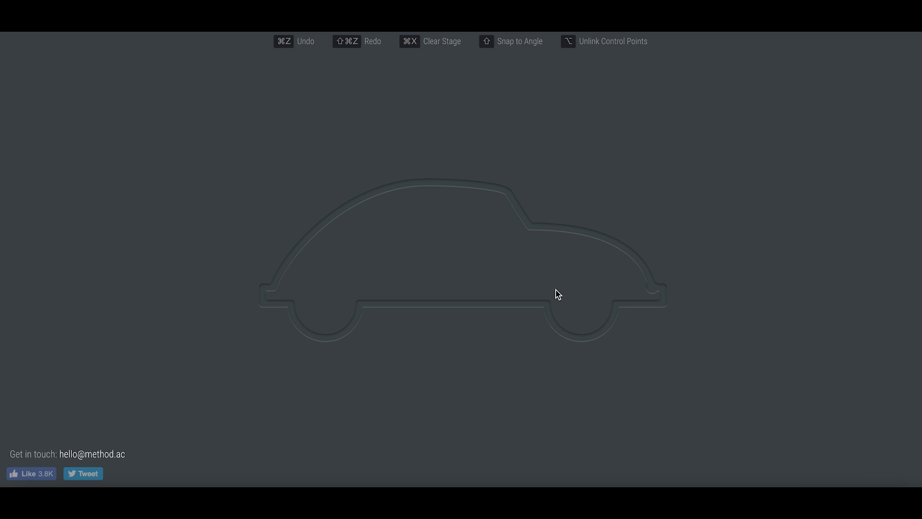
Step: Start the car path at its rear and undo several failed roof-step curves
click(652, 287)
drag(532, 226, 419, 227)
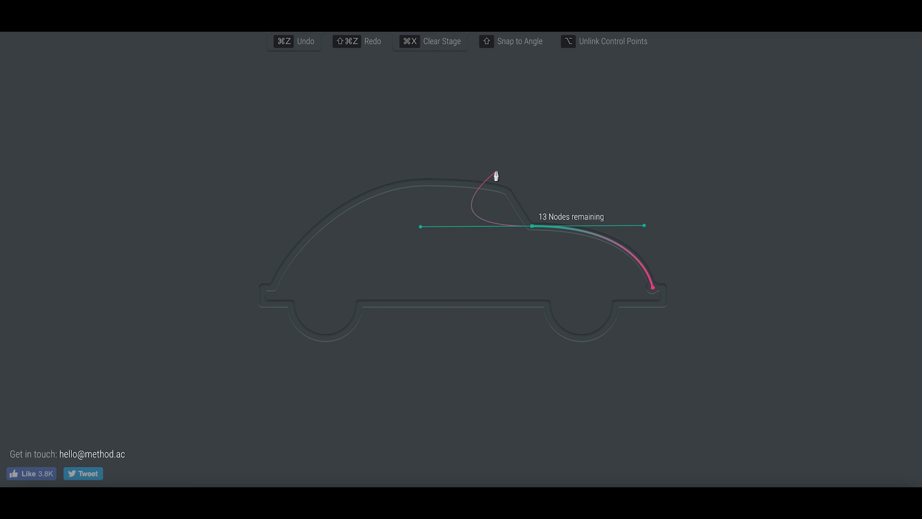
key(super+z)
mouse_move(531, 229)
mouse_down()
mouse_move(411, 226)
mouse_move(487, 155)
mouse_up()
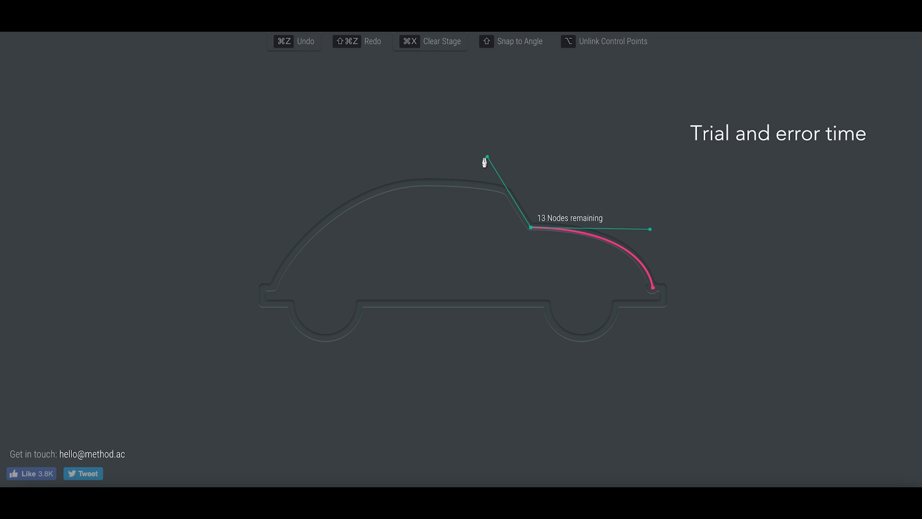
key(super+z)
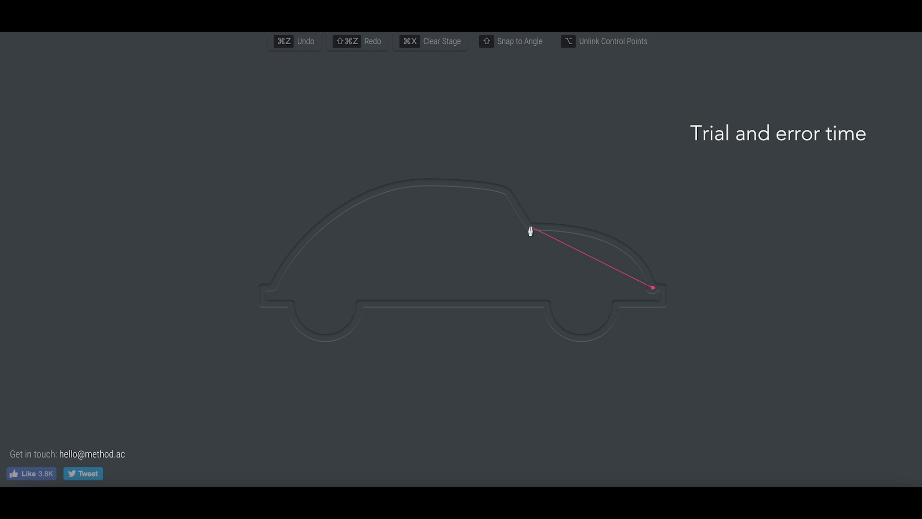
drag(530, 229, 474, 224)
key(super+z)
key(super+z)
click(652, 287)
mouse_move(531, 228)
mouse_down()
mouse_move(408, 233)
mouse_move(418, 228)
mouse_up()
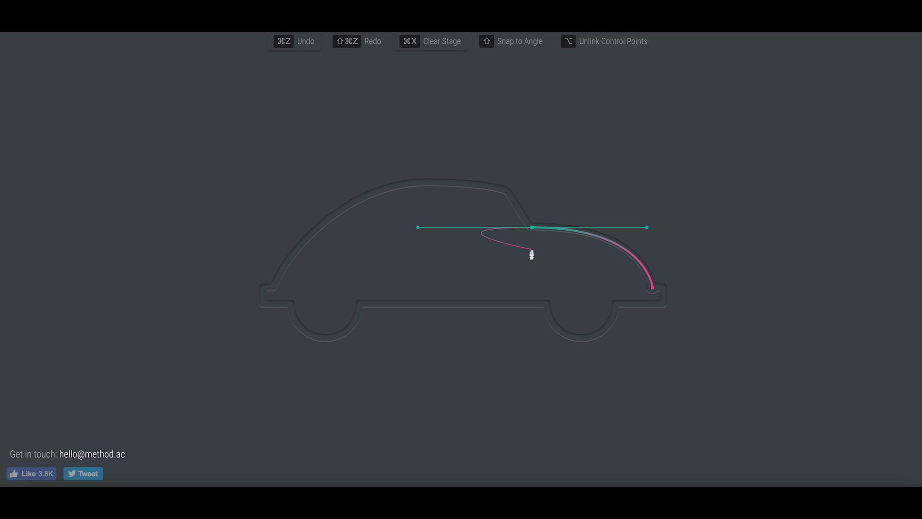
key(super+z)
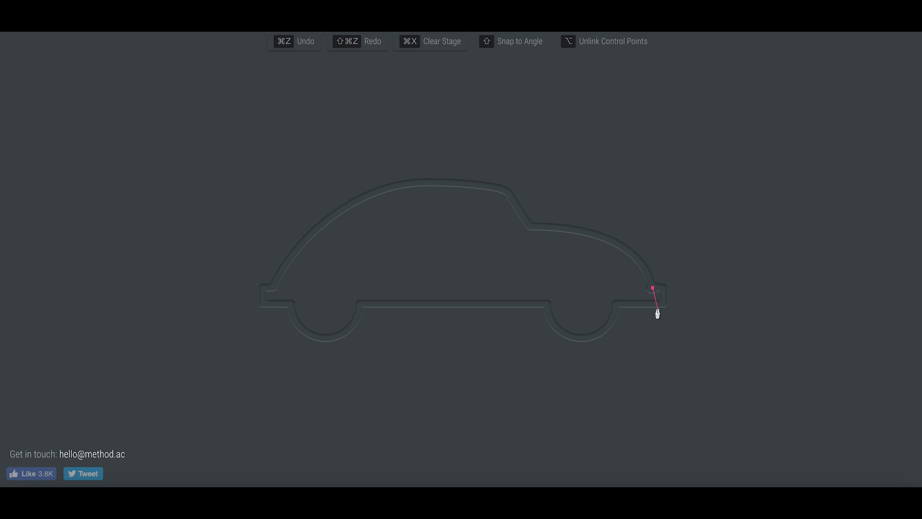
Step: Place nodes at the car's rear corner and bumper, undoing a misplaced wheel-arch curve
drag(664, 287, 663, 313)
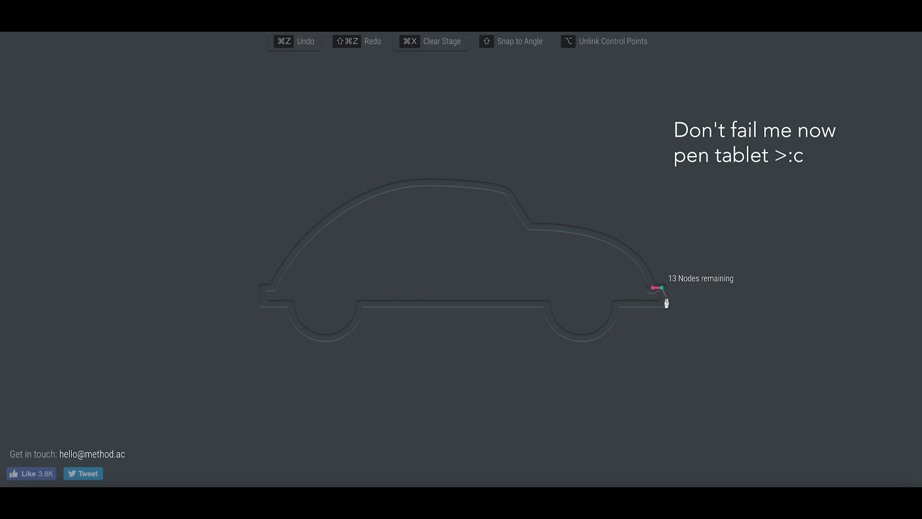
drag(664, 287, 662, 307)
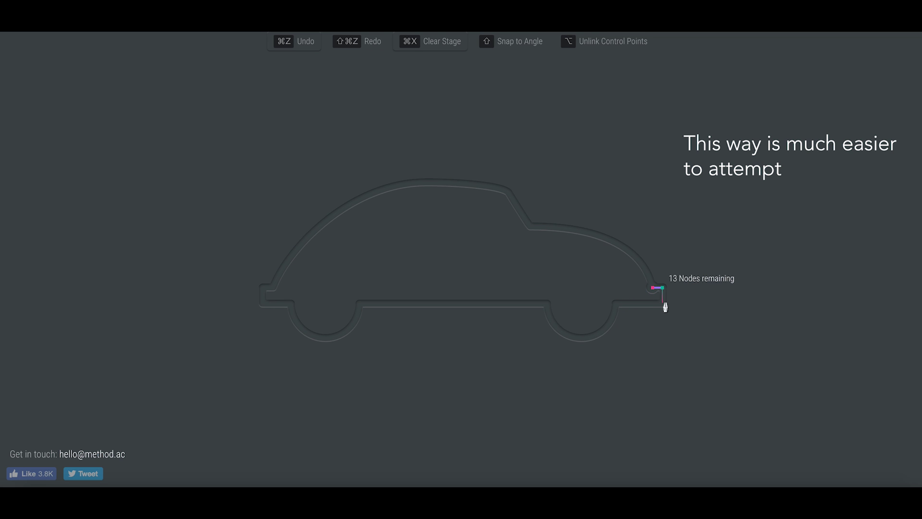
click(663, 302)
click(617, 304)
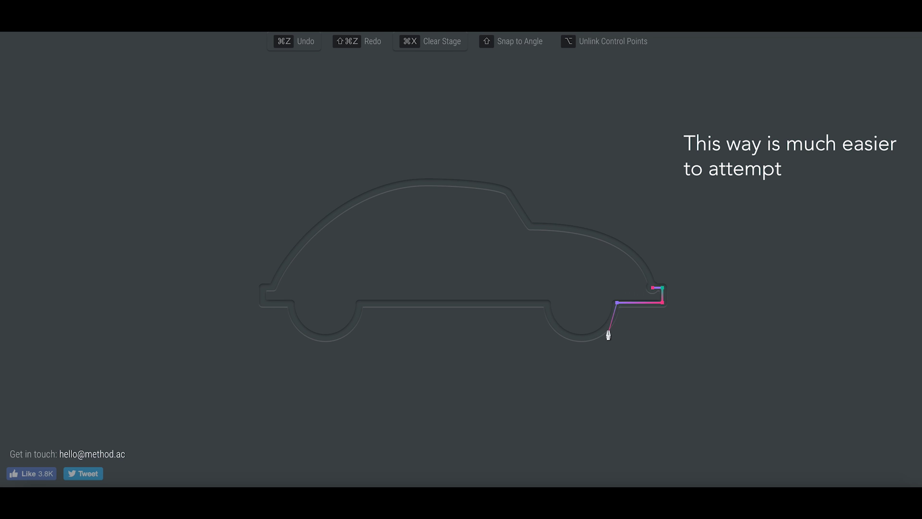
drag(547, 303, 512, 236)
key(super+z)
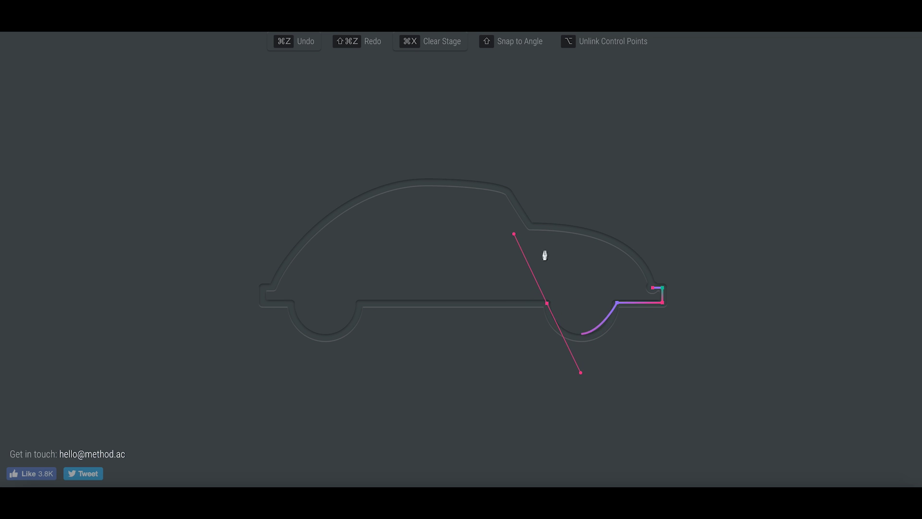
key(super+z)
Step: Trace the right wheel arch with curved nodes, redoing its badly fitted segments
click(617, 303)
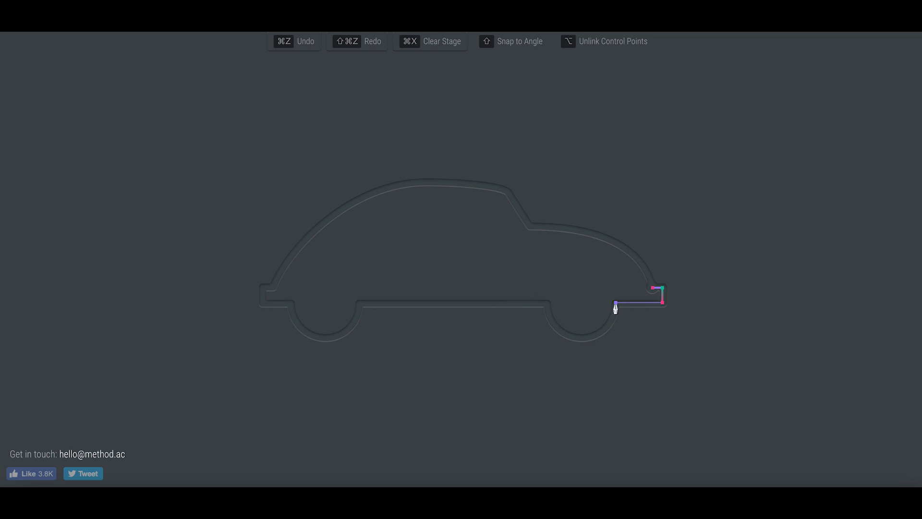
drag(608, 335, 603, 335)
click(616, 303)
drag(584, 340, 554, 344)
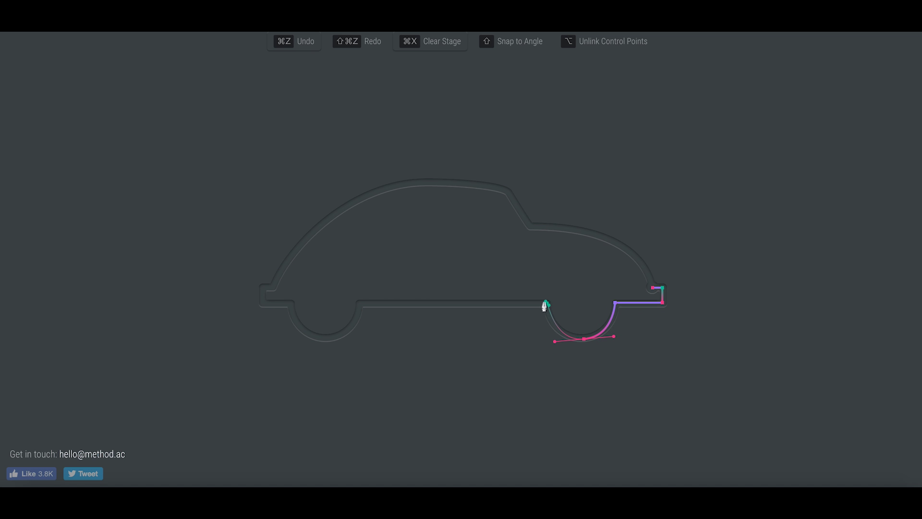
click(546, 305)
key(ctrl+z)
key(ctrl+z)
drag(583, 344, 554, 343)
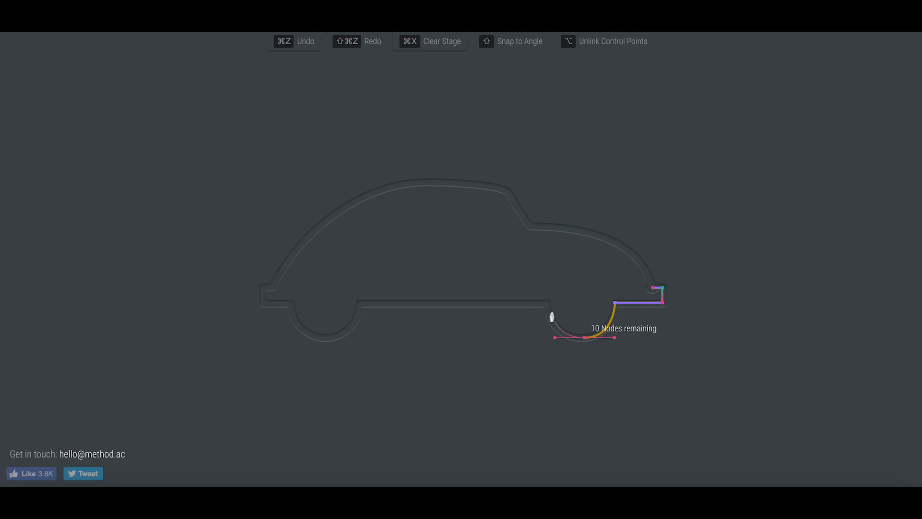
mouse_move(548, 304)
mouse_down()
mouse_move(555, 302)
mouse_move(538, 306)
mouse_up()
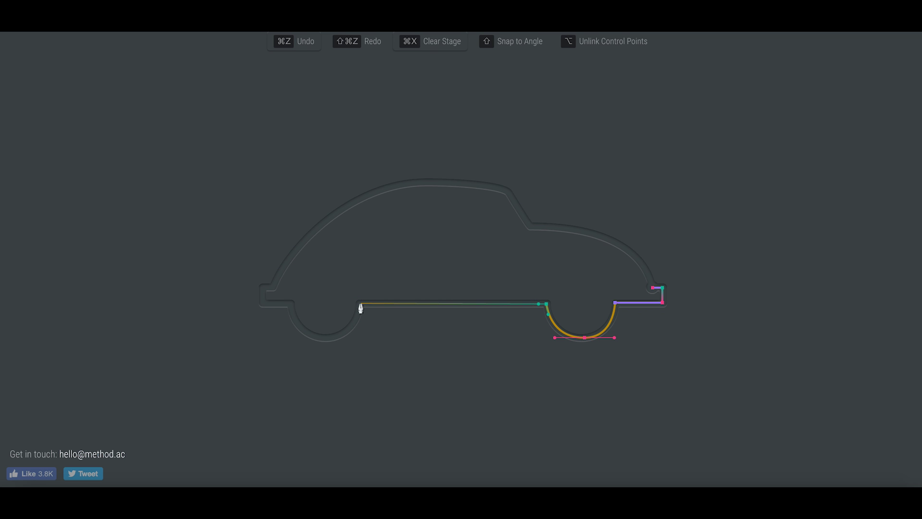
Step: Trace the underside, the left wheel arch, and the left bumper corners
click(360, 304)
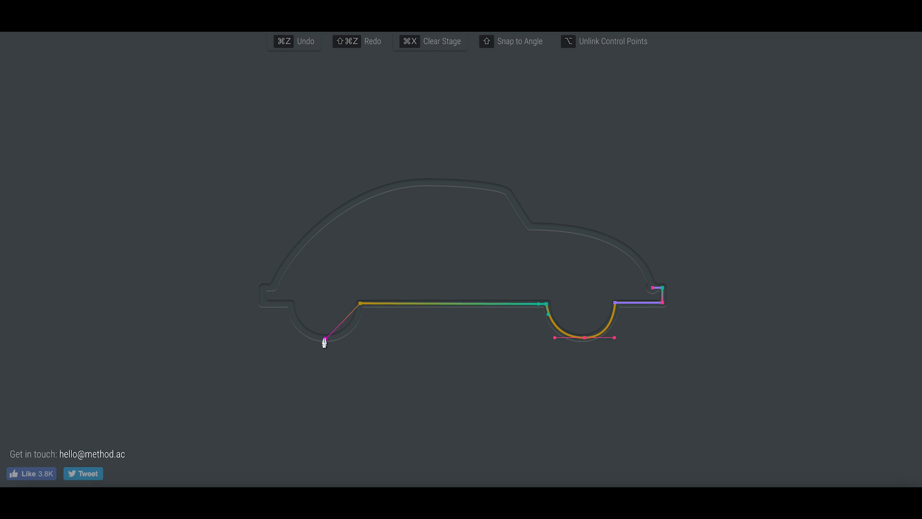
drag(295, 349, 294, 347)
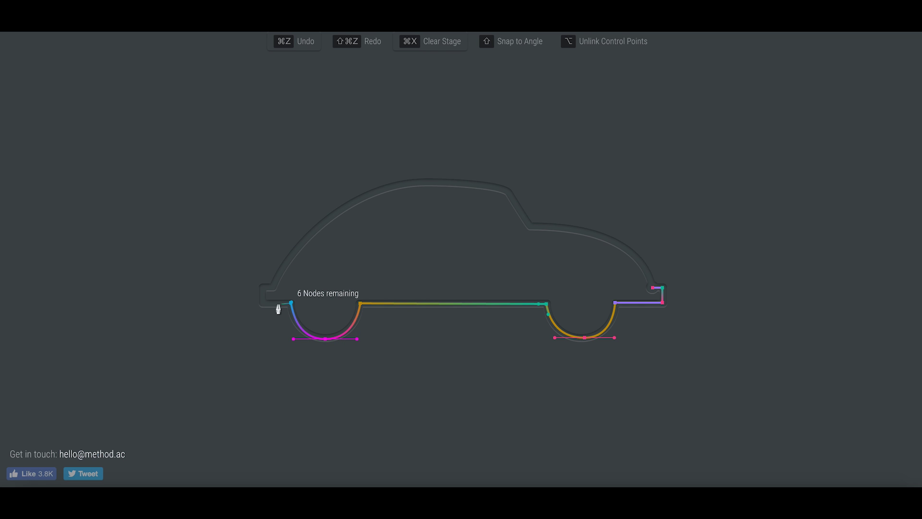
click(291, 303)
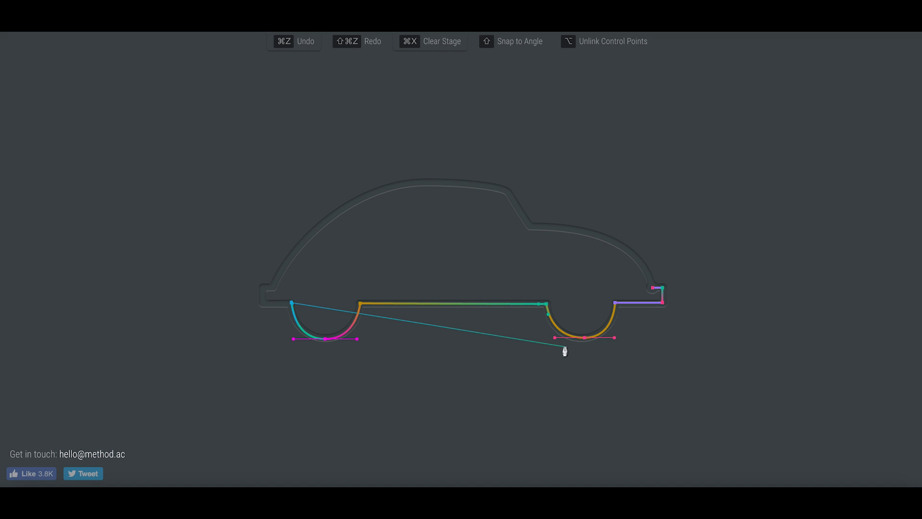
click(262, 302)
click(262, 288)
click(272, 288)
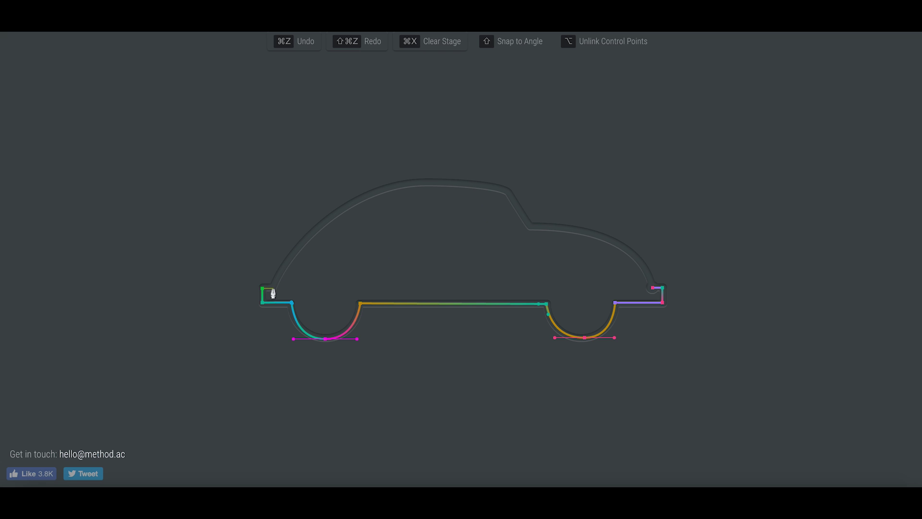
Step: Curve the roofline to the step and close the car outline at the rear
mouse_move(508, 190)
mouse_down()
mouse_move(654, 219)
mouse_move(679, 239)
mouse_up()
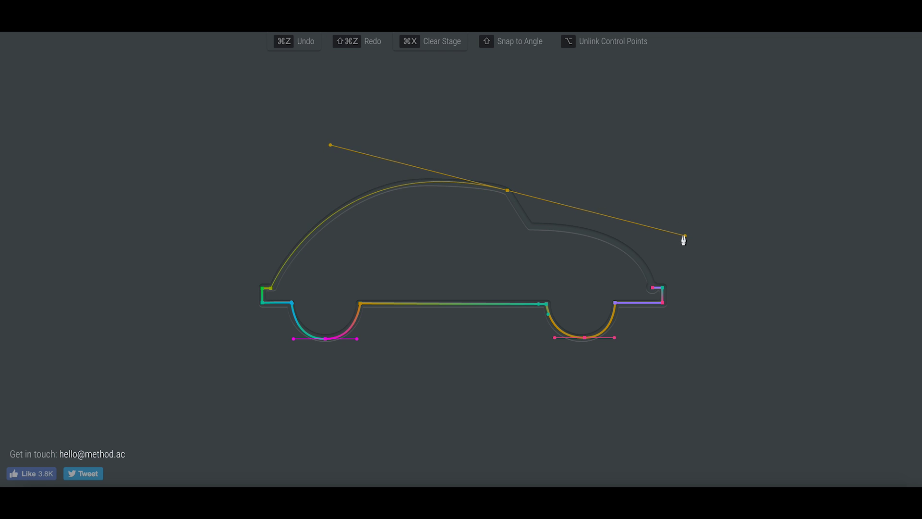
key(super+z)
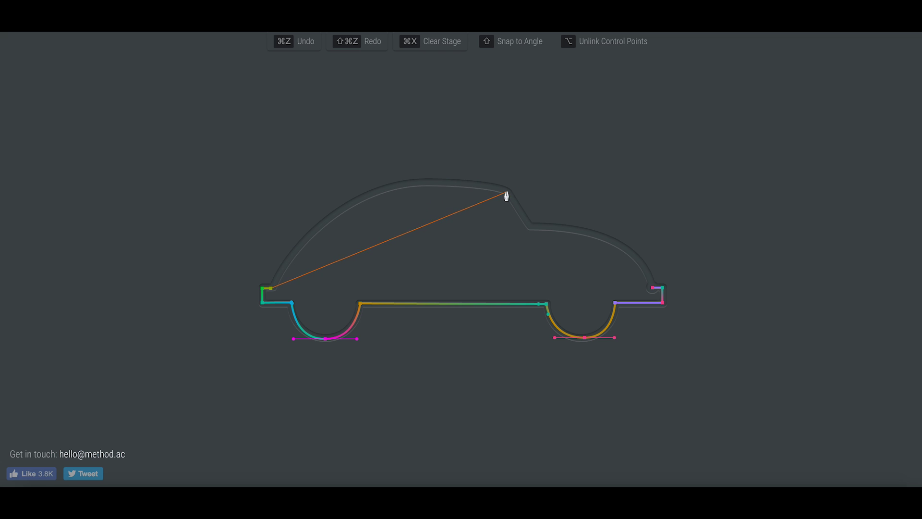
mouse_move(508, 191)
mouse_down()
mouse_move(585, 229)
mouse_move(685, 229)
mouse_move(683, 243)
mouse_up()
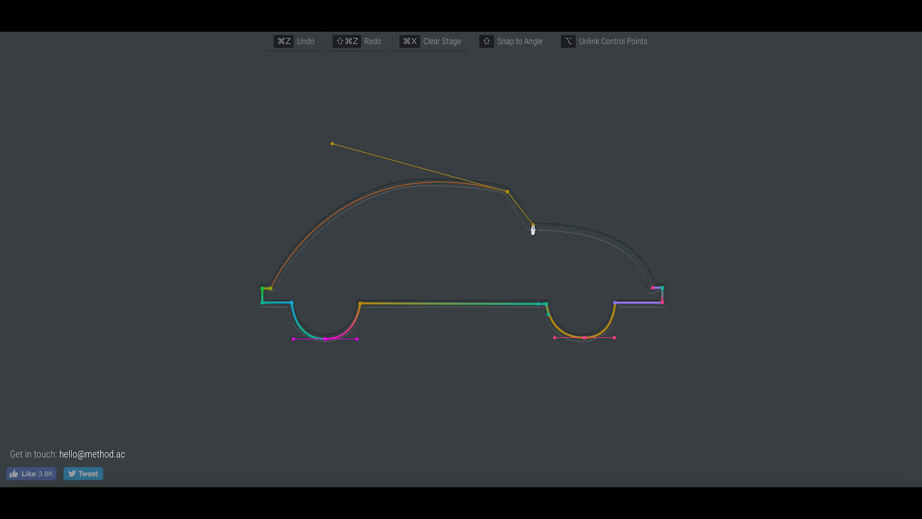
click(511, 198)
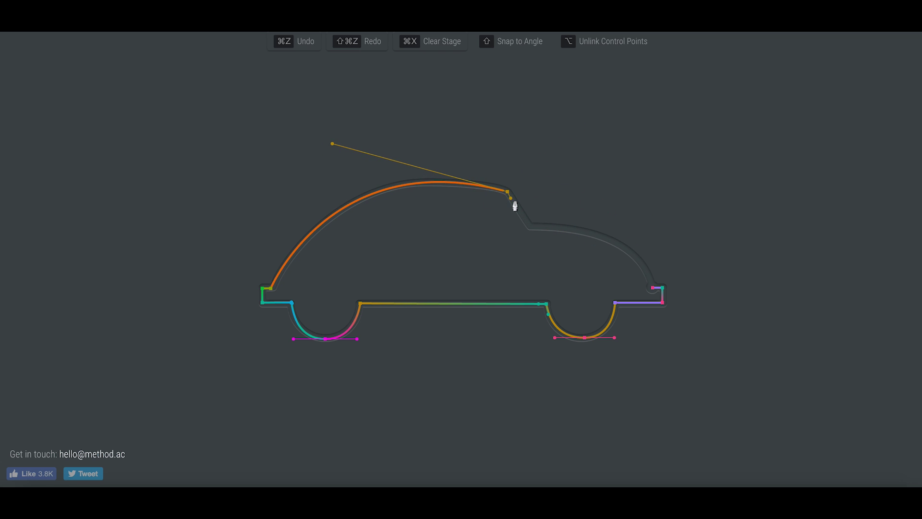
click(530, 226)
drag(653, 288, 669, 353)
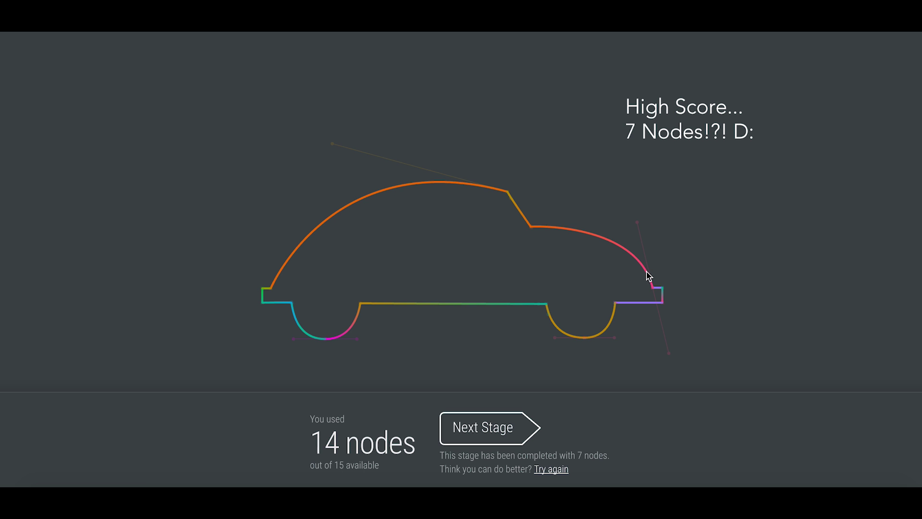
Step: On the airplane stage, trace from the upper wing tip to the wing root, undoing a nose curve
click(476, 428)
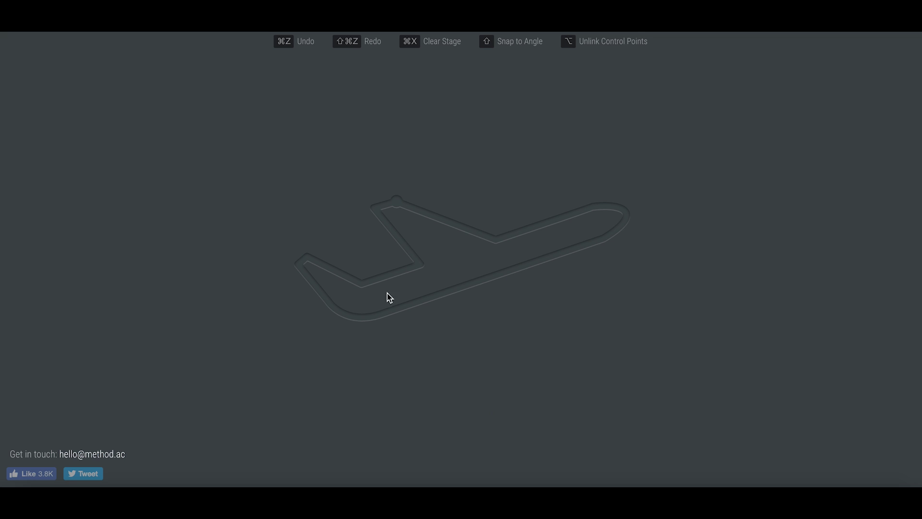
click(396, 201)
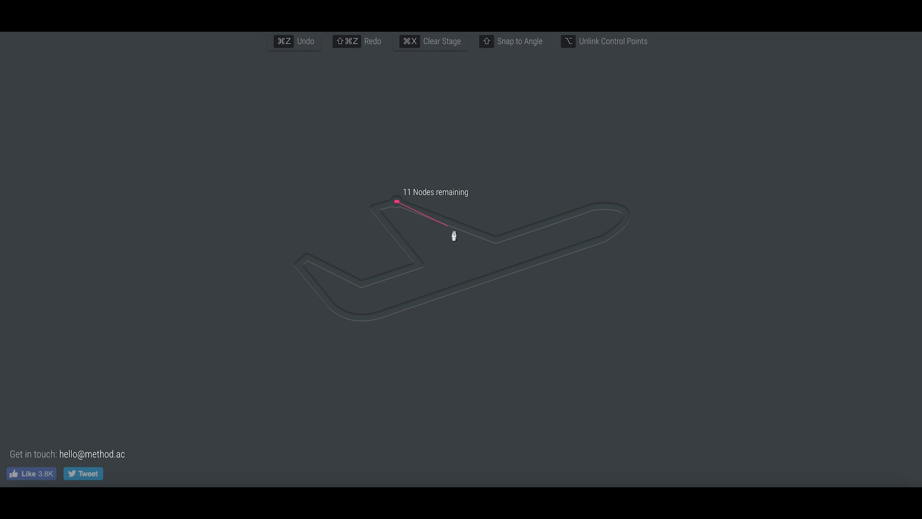
click(496, 240)
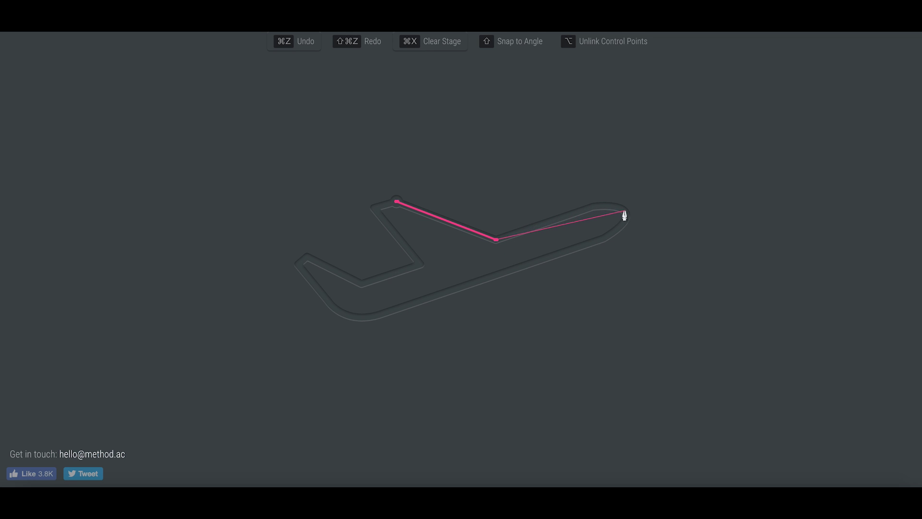
drag(626, 212, 638, 235)
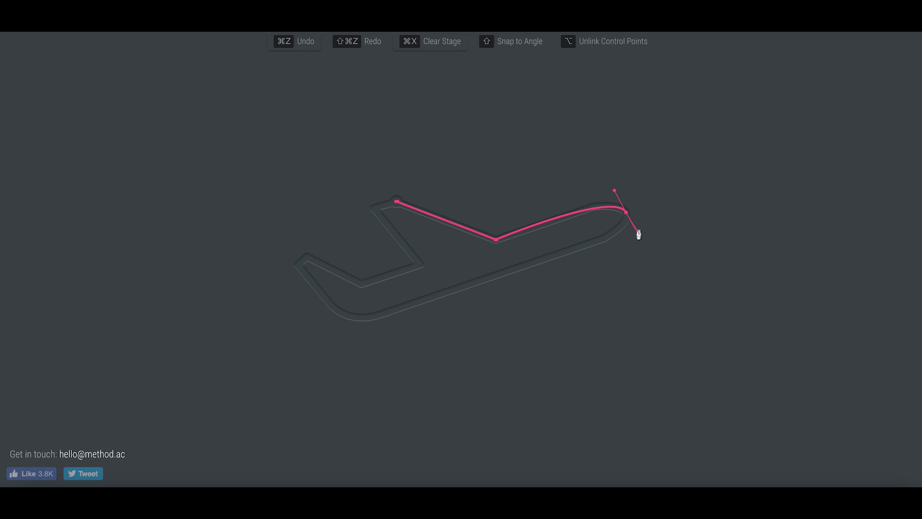
key(super+z)
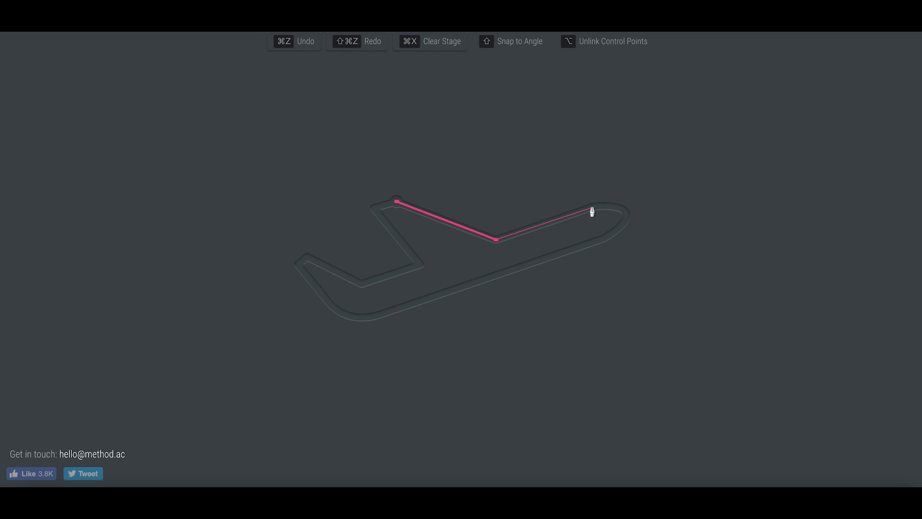
Step: Add nose-top and nose-tip nodes, then undo everything to restart the airplane path
click(593, 208)
drag(605, 238, 548, 279)
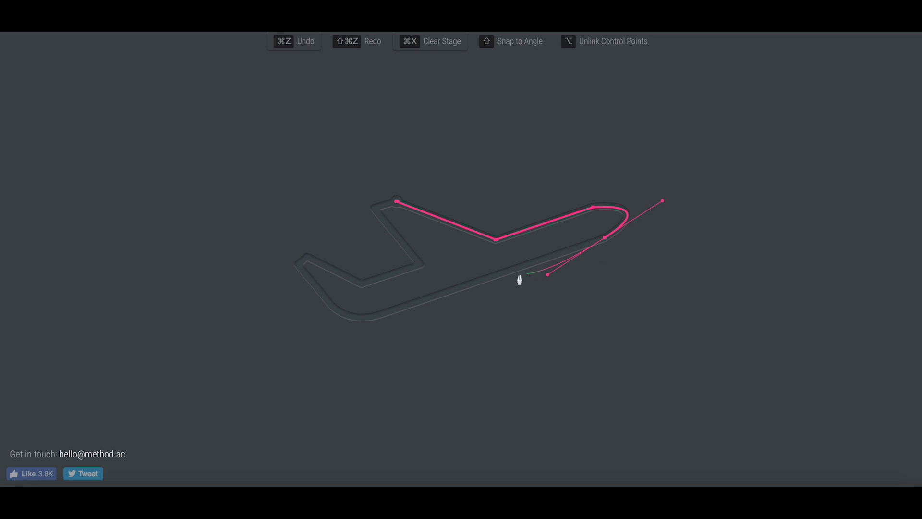
key(super+z)
key(super+z)
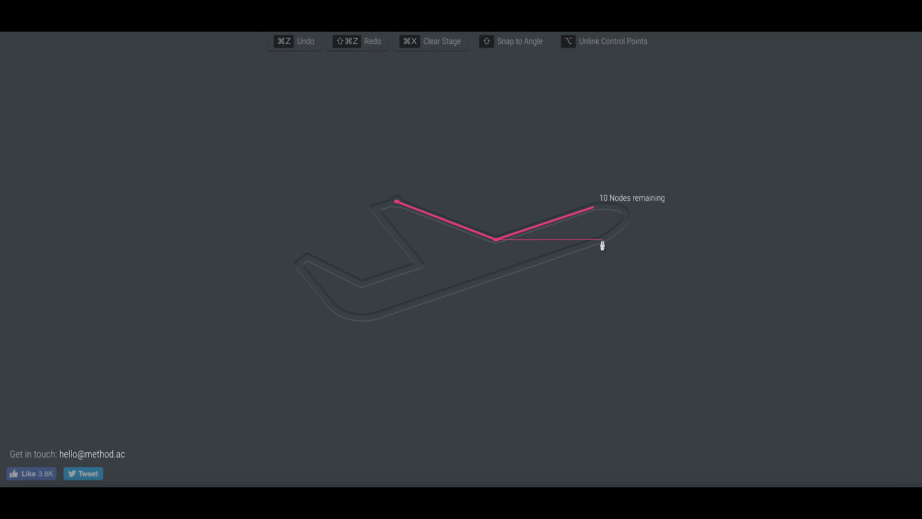
key(super+z)
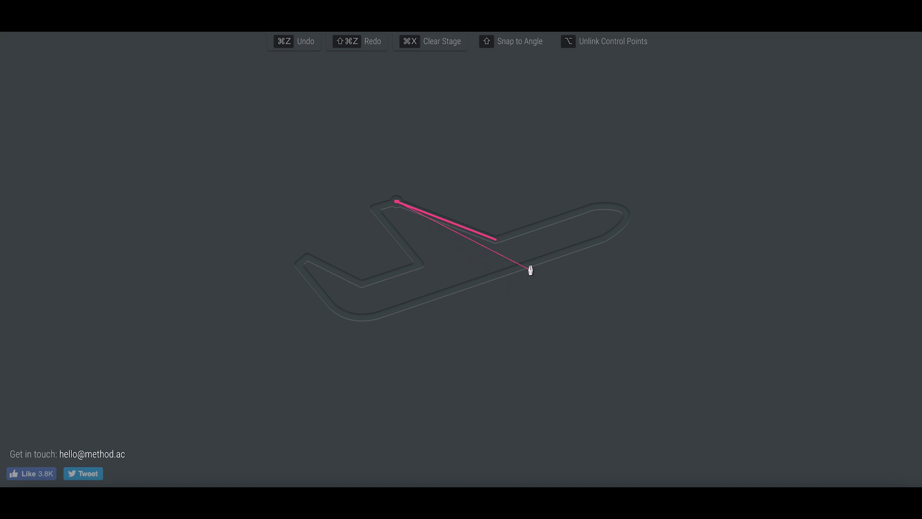
key(super+z)
Step: Retrace from the upper wing tip past the wing root and curve around the nose
click(396, 202)
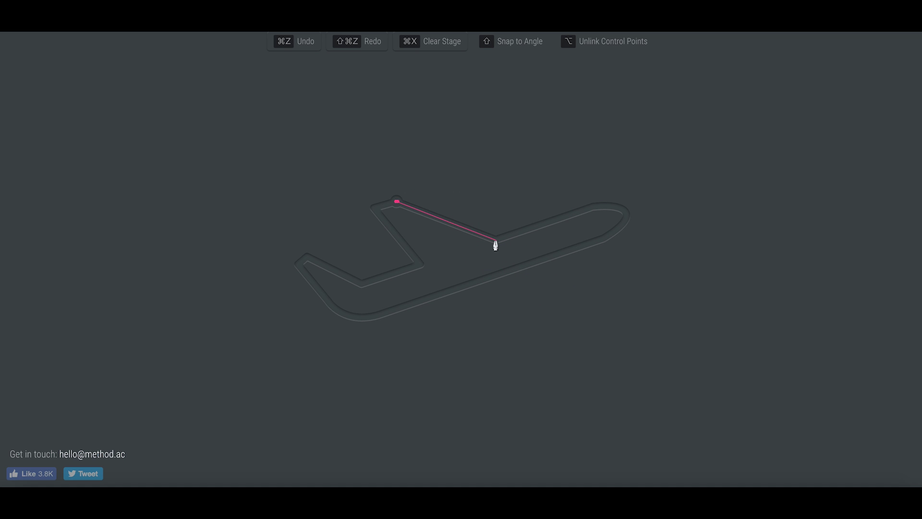
click(496, 239)
click(593, 207)
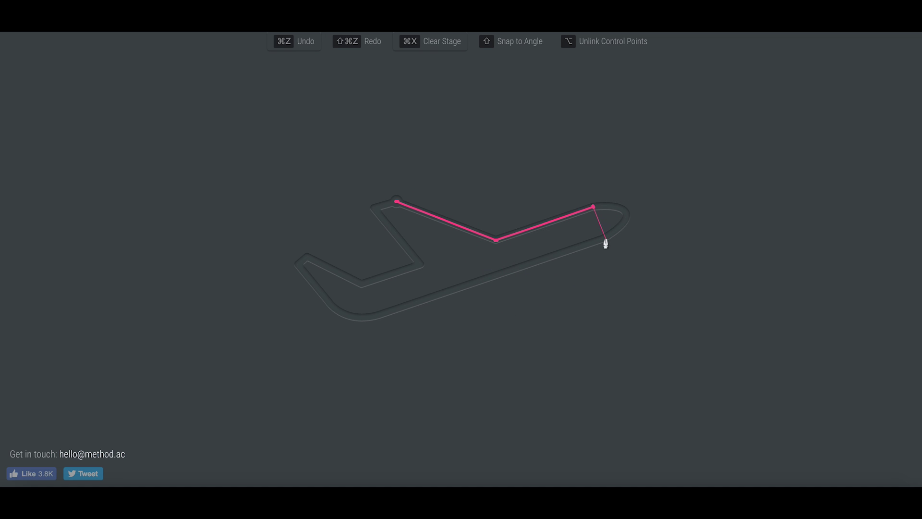
drag(606, 237, 553, 279)
Step: Commit the nose curve and try tail curves along the fuselage underside, undoing misfits
click(597, 241)
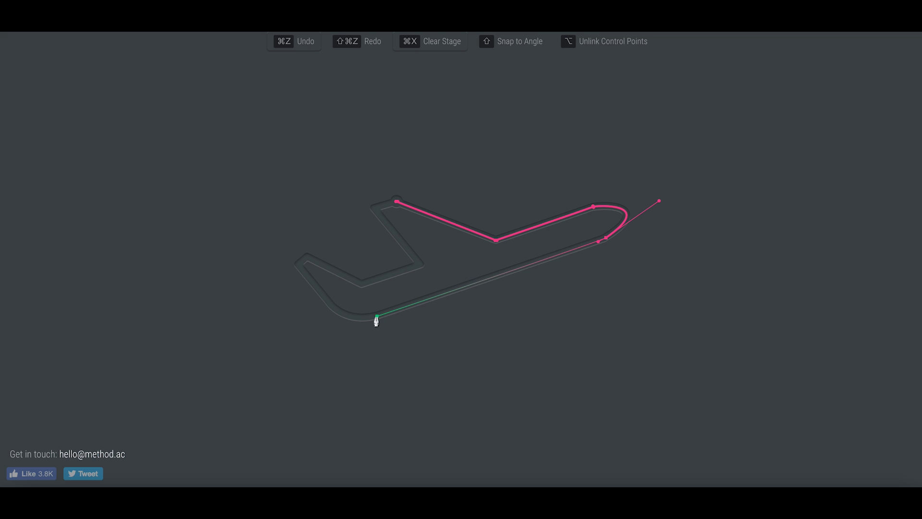
click(377, 317)
mouse_move(300, 265)
mouse_down()
mouse_move(254, 193)
mouse_move(263, 200)
mouse_up()
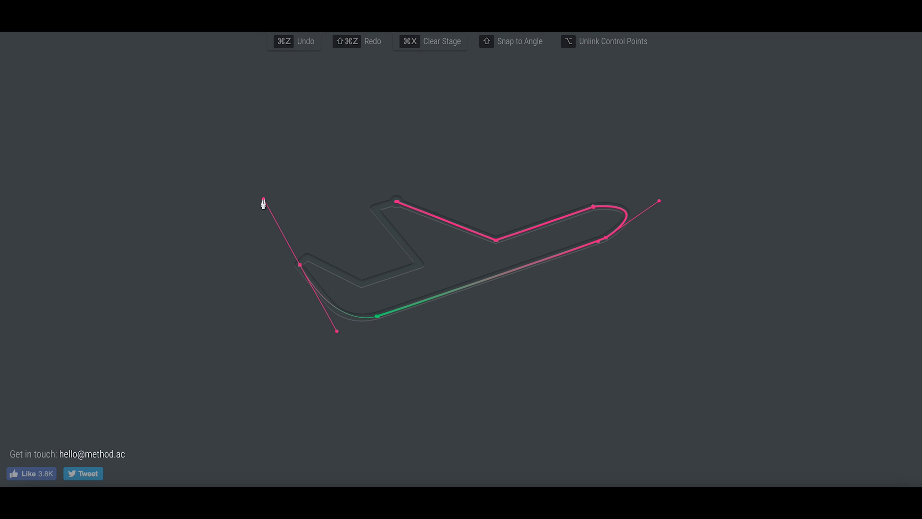
key(ctrl+z)
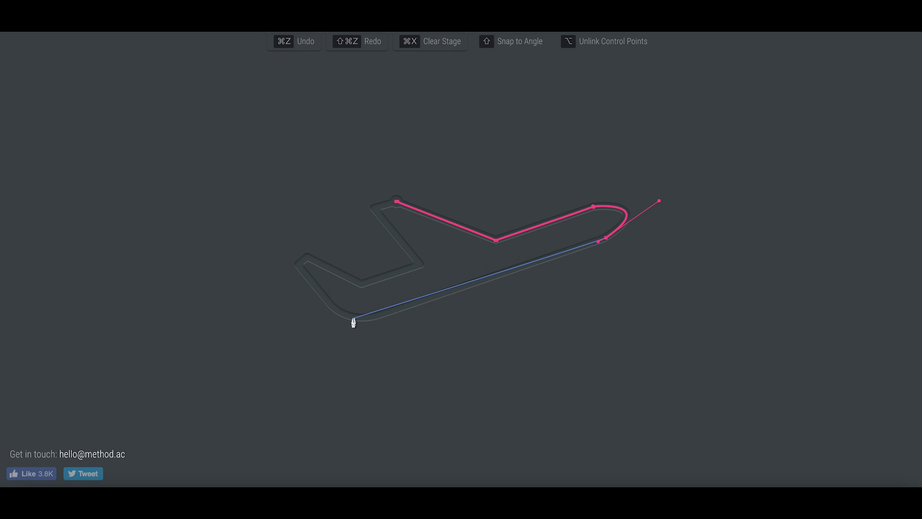
drag(331, 303, 307, 261)
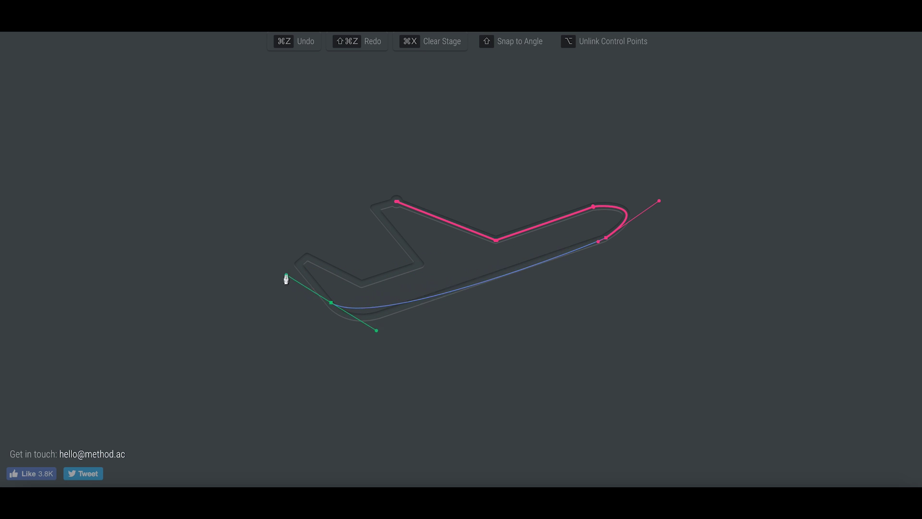
key(ctrl+z)
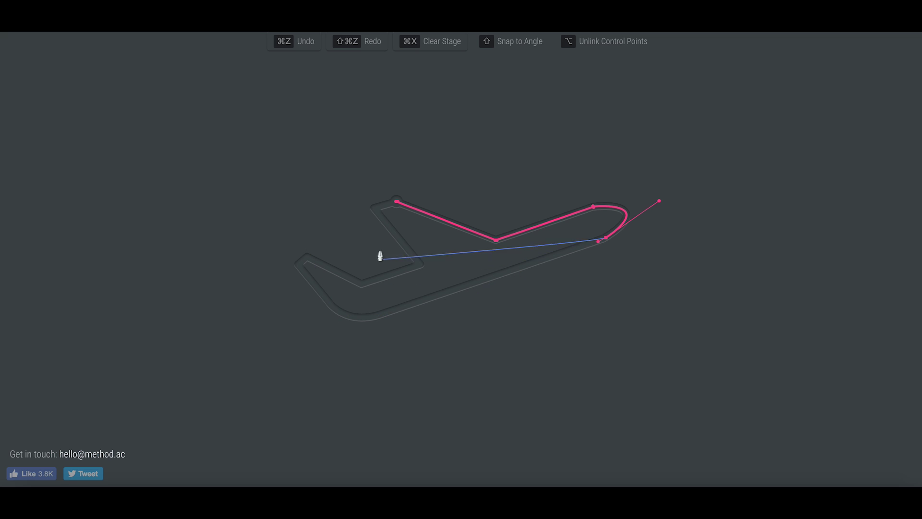
Step: Retry the belly anchor and the tail's lower-corner curve, undoing the poor fit
click(372, 317)
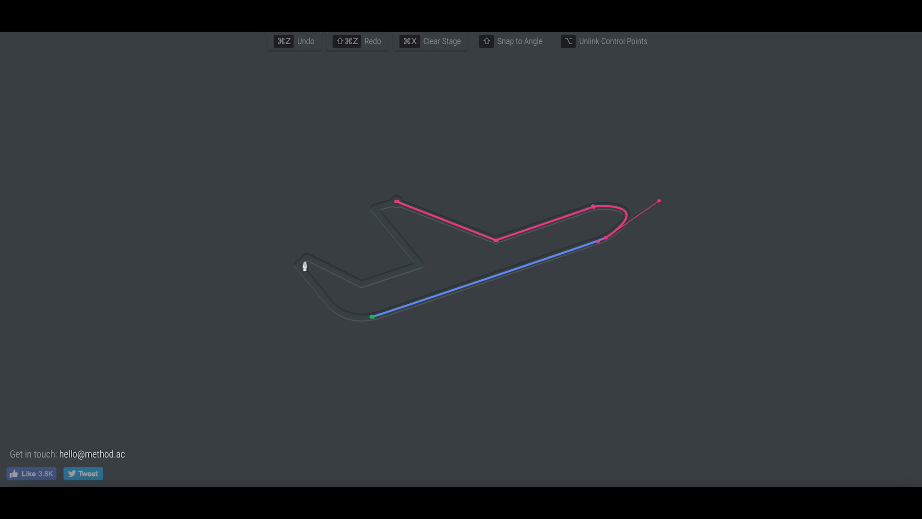
mouse_move(298, 265)
mouse_down()
mouse_move(251, 196)
mouse_move(257, 202)
mouse_up()
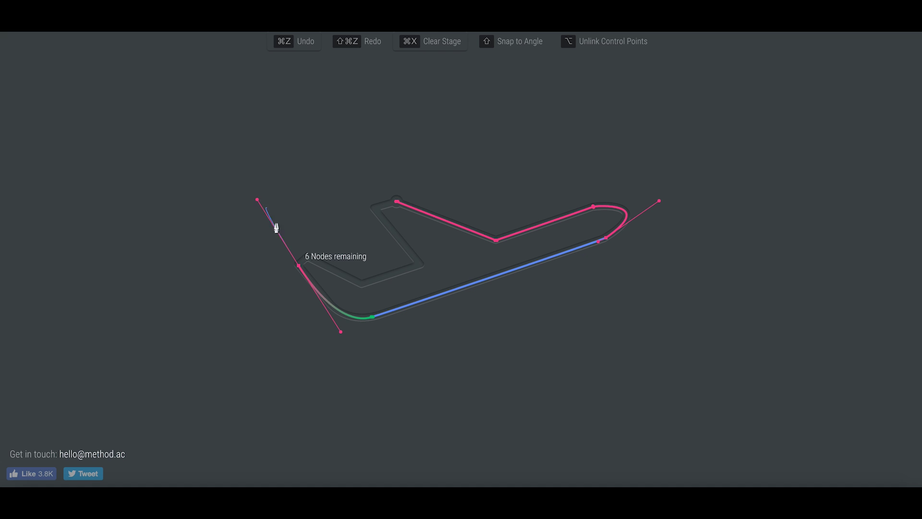
key(ctrl+z)
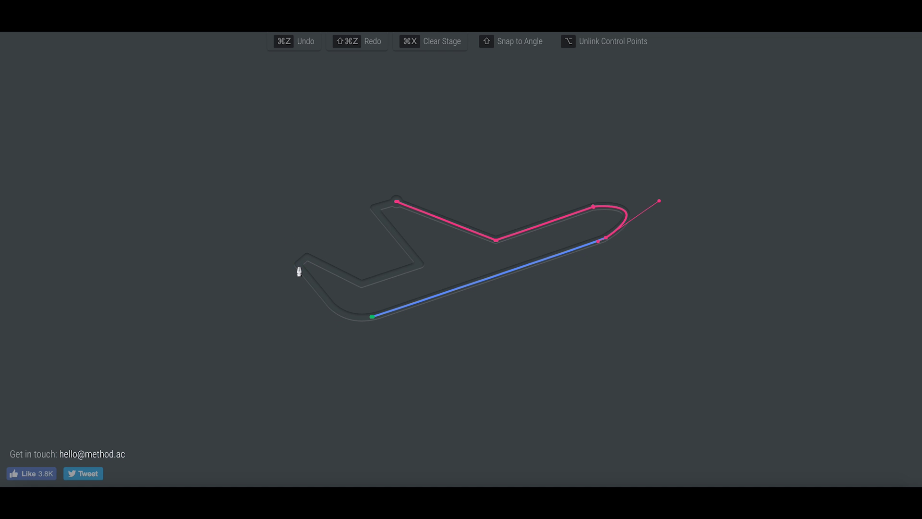
drag(298, 269, 266, 234)
mouse_move(256, 204)
mouse_down()
mouse_move(255, 197)
mouse_move(302, 258)
mouse_up()
key(super+z)
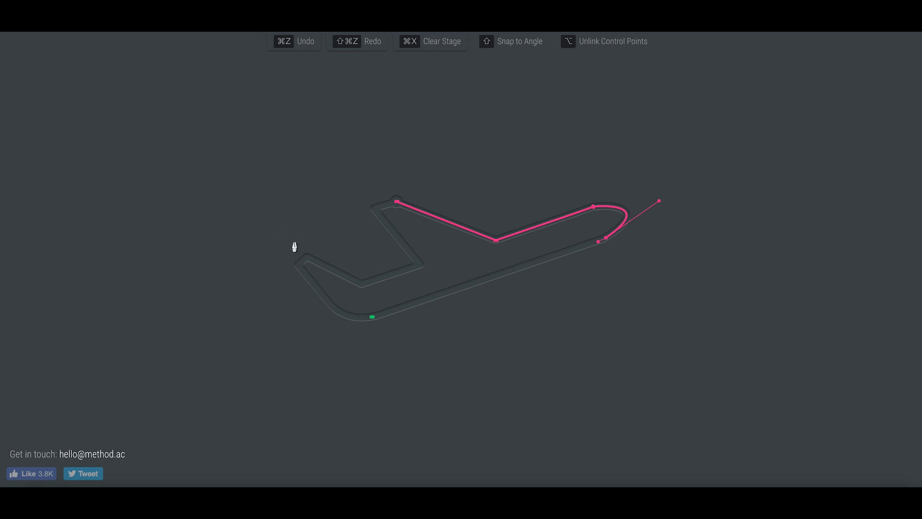
Step: Place a curved anchor at the fuselage bottom and curve the path up to the tail tip
click(372, 317)
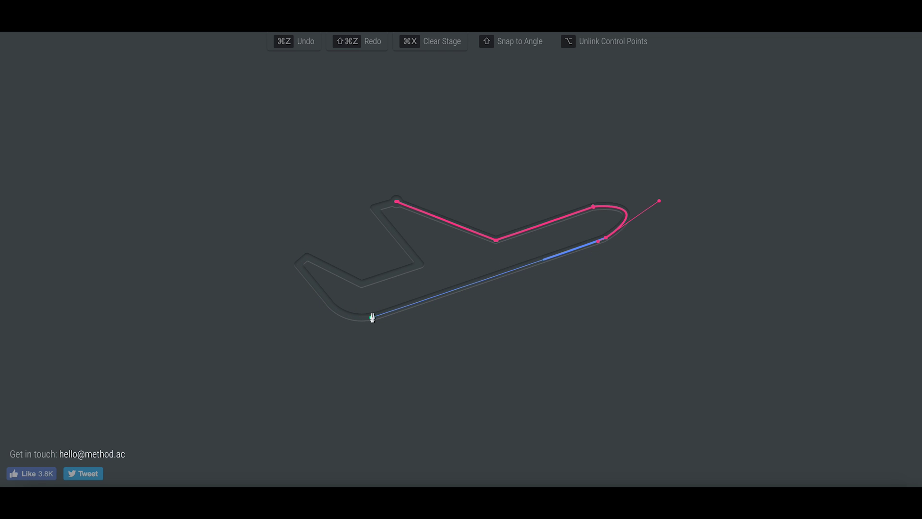
drag(299, 265, 262, 205)
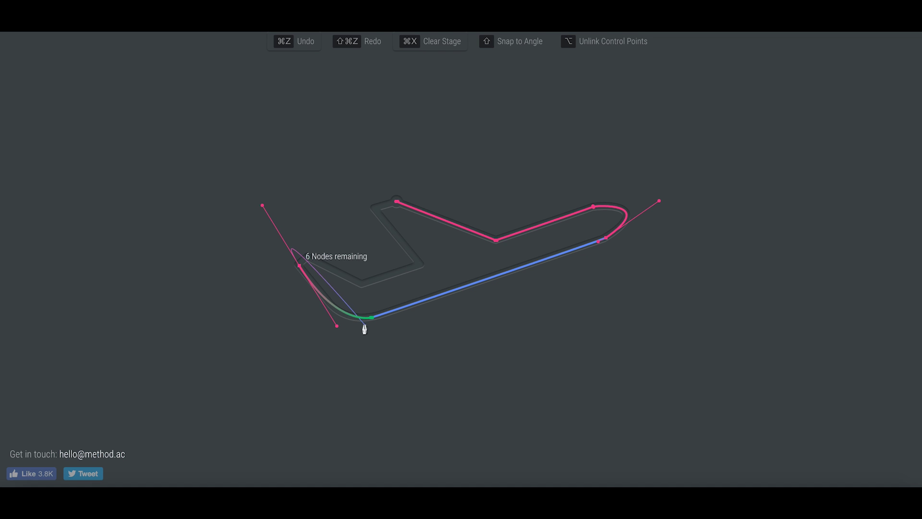
key(super+z)
drag(367, 318, 352, 317)
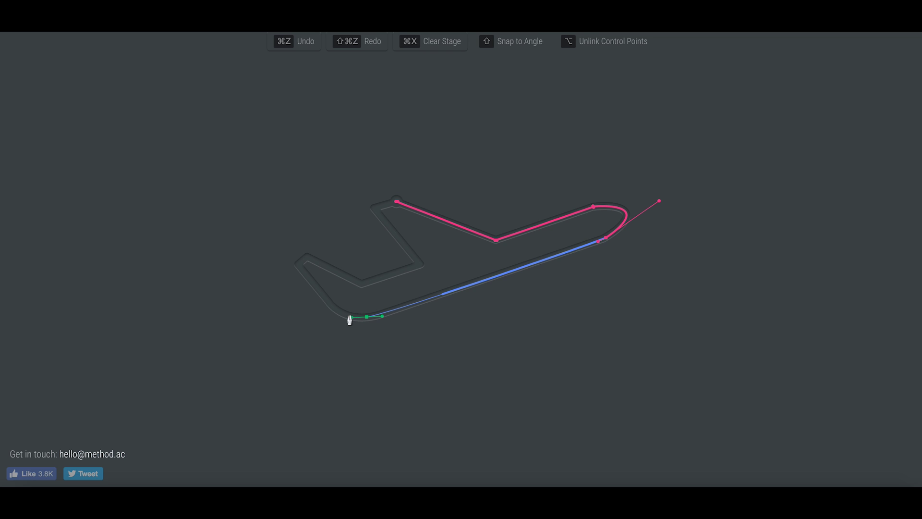
drag(299, 265, 263, 214)
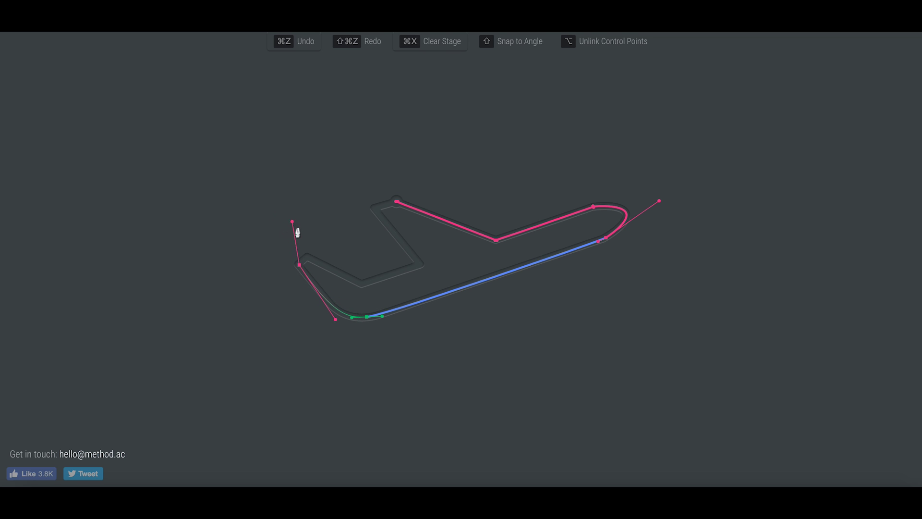
Step: Add corners at the tail top, tail root and both wing tips, closing the outline
click(306, 256)
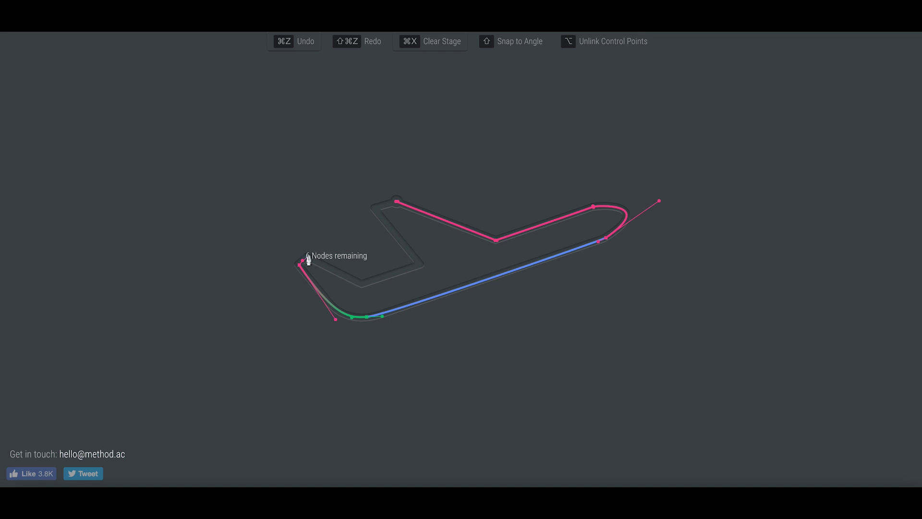
click(362, 284)
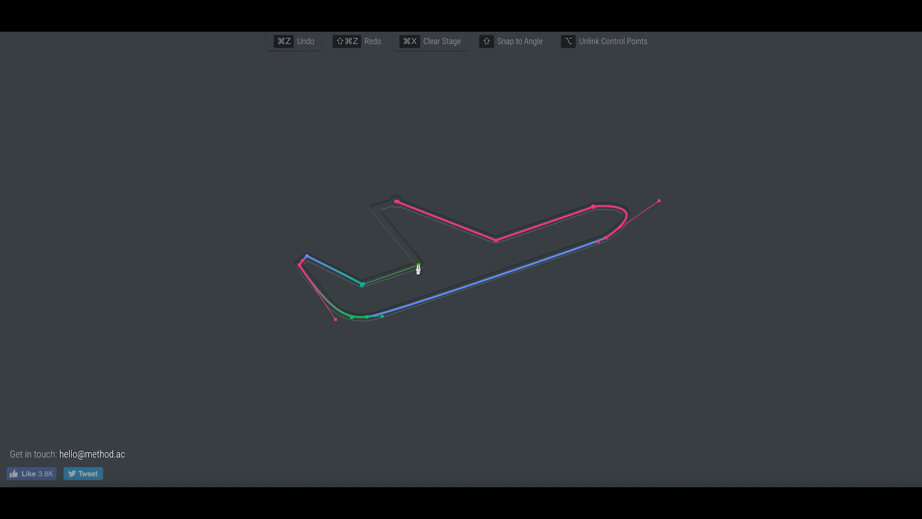
click(418, 265)
click(374, 209)
click(396, 201)
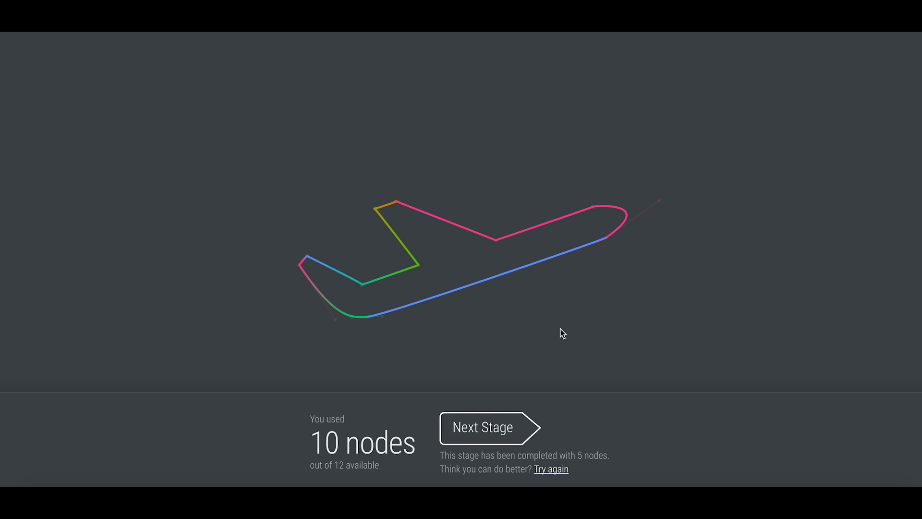
Step: On the paperclip stage, start the path and try top-bend anchors, undoing the misfits
click(514, 427)
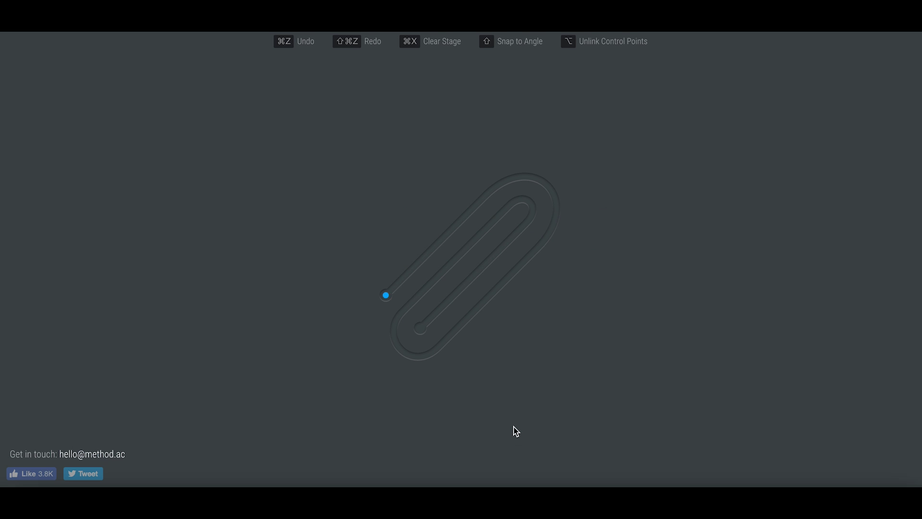
click(385, 295)
mouse_move(546, 184)
mouse_down()
mouse_move(586, 216)
mouse_move(569, 207)
mouse_up()
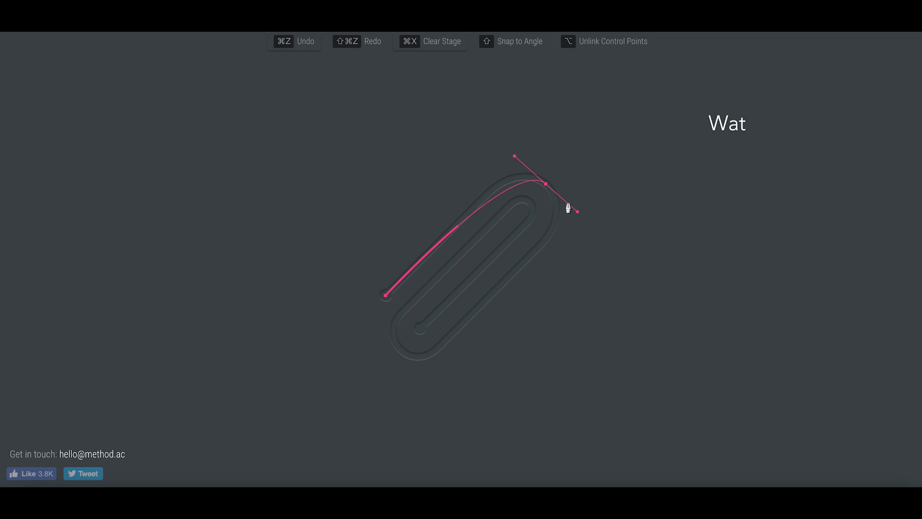
key(ctrl+z)
click(502, 182)
drag(544, 244, 509, 334)
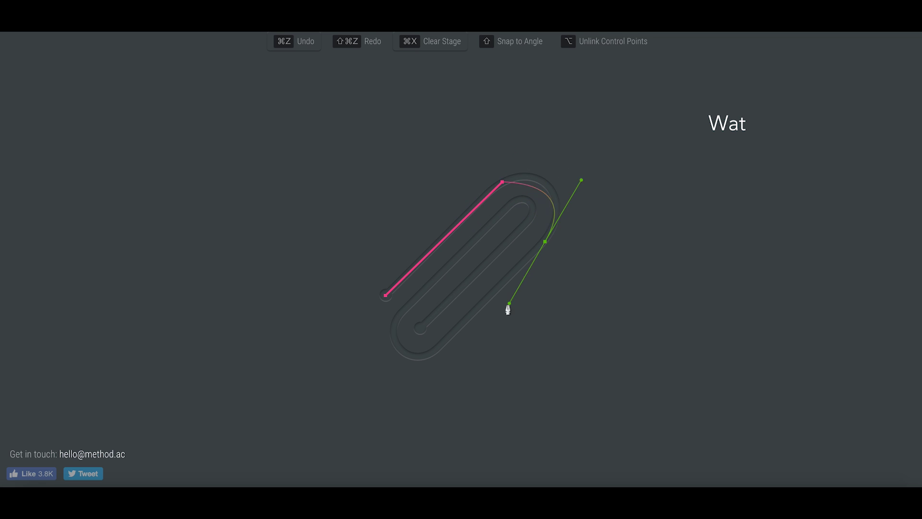
key(ctrl+z)
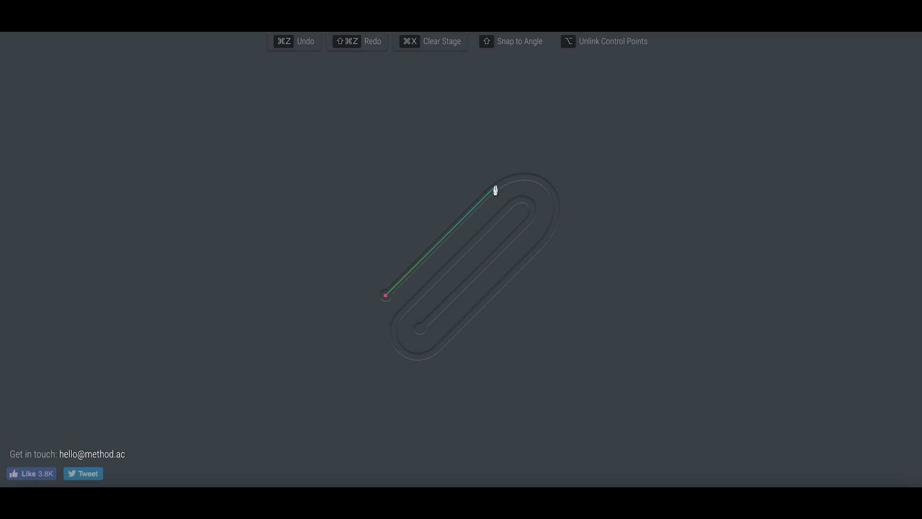
Step: Trace the outer top bend, right side, bottom bend and inner loop, ending at the inner tip
click(495, 187)
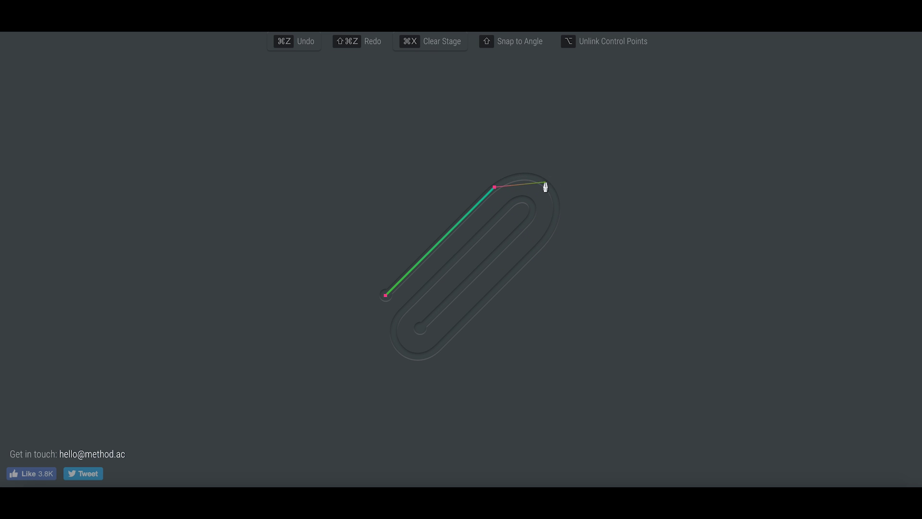
drag(545, 183, 563, 205)
drag(546, 237, 534, 249)
mouse_move(440, 346)
mouse_down()
mouse_move(425, 335)
mouse_move(384, 333)
mouse_move(407, 306)
mouse_up()
drag(512, 203, 529, 227)
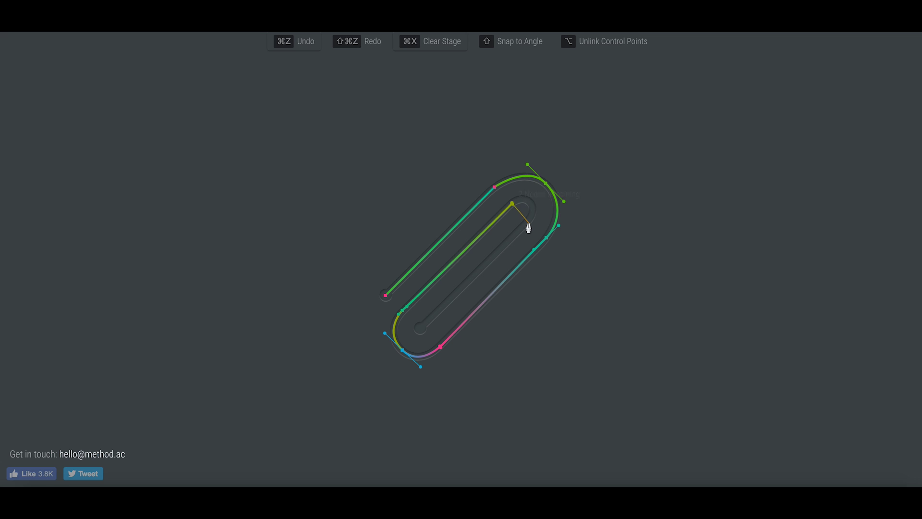
drag(495, 257, 345, 400)
key(ctrl+z)
click(420, 329)
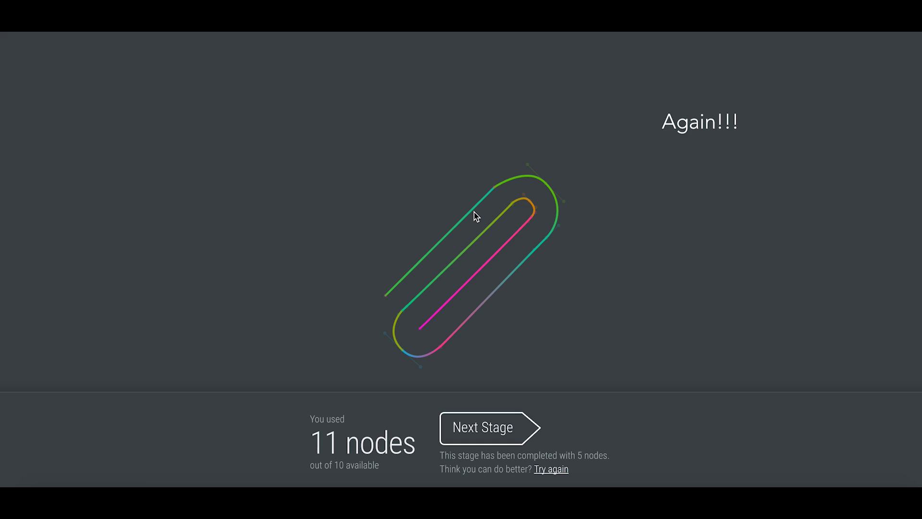
Step: Restart the paperclip stage and make several false starts on the path, undoing each back to empty
click(551, 471)
click(386, 295)
drag(543, 183, 579, 212)
key(ctrl+z)
key(ctrl+z)
click(386, 295)
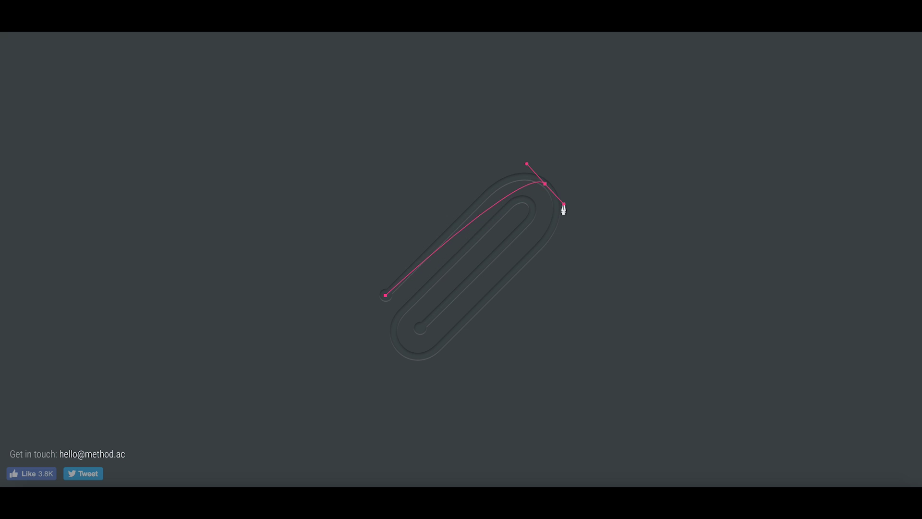
key(ctrl+z)
drag(535, 181, 560, 233)
key(ctrl+z)
key(ctrl+z)
drag(362, 319, 362, 319)
drag(408, 275, 435, 245)
drag(546, 184, 581, 218)
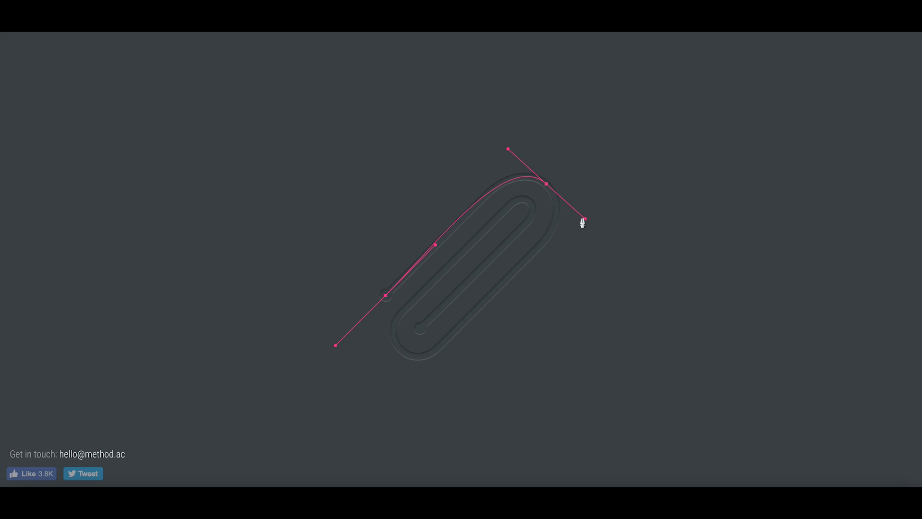
key(ctrl+z)
key(ctrl+z)
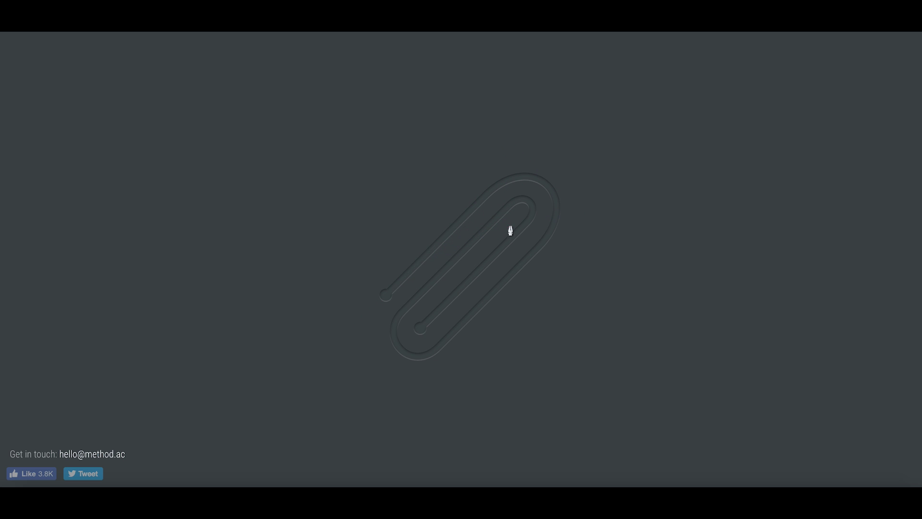
Step: Trace the paperclip's start and top bend, smoothing the top corner into a curved anchor
drag(541, 181, 581, 216)
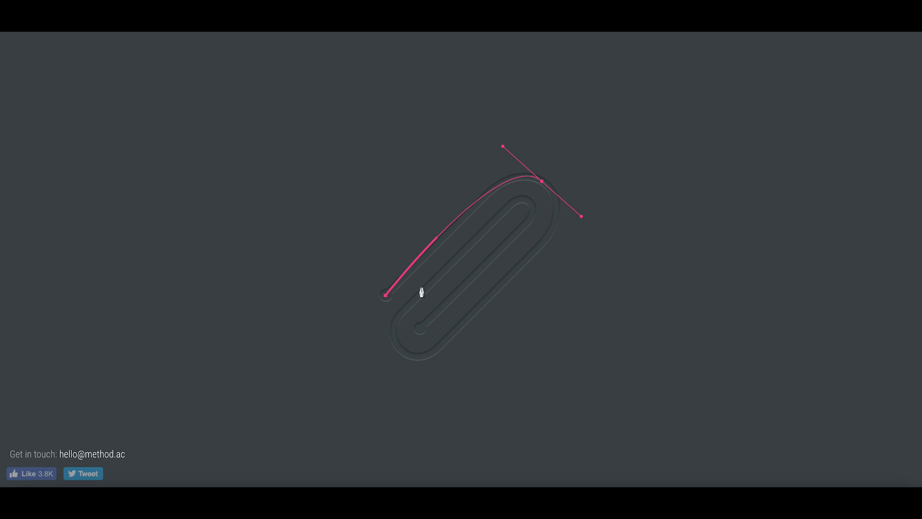
drag(387, 298, 396, 287)
mouse_move(541, 183)
mouse_down()
mouse_move(578, 218)
mouse_move(570, 217)
mouse_up()
key(ctrl+z)
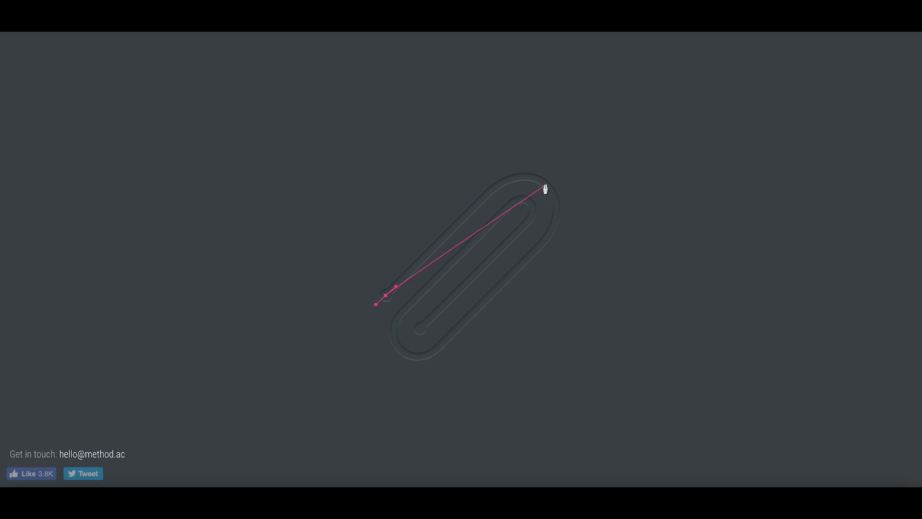
drag(546, 189, 586, 222)
click(497, 184)
drag(548, 234, 514, 318)
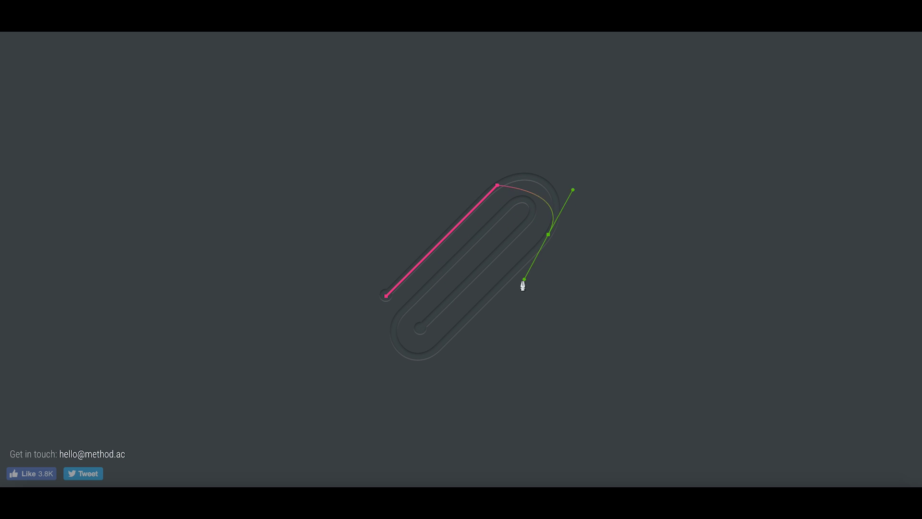
drag(495, 188, 517, 170)
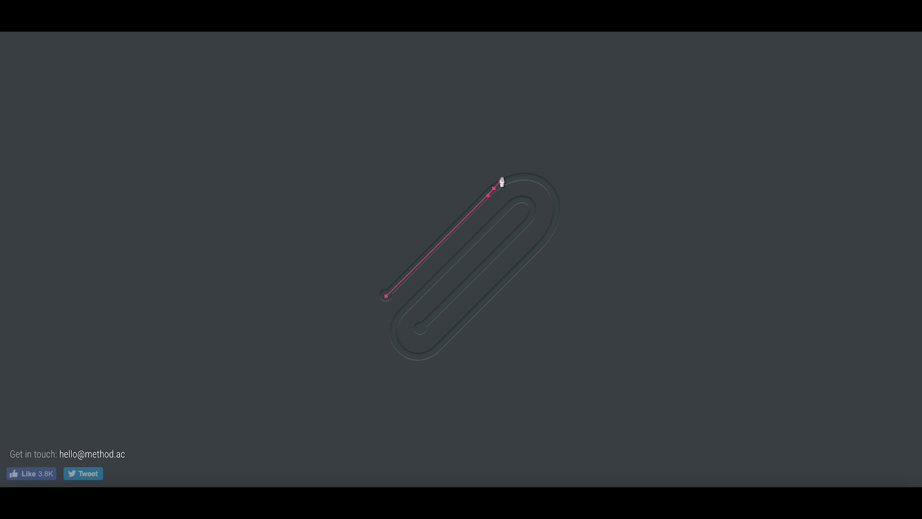
Step: Curve the path down the right side, around the bottom bend and inner loop, ending at the inner end
drag(545, 239, 512, 312)
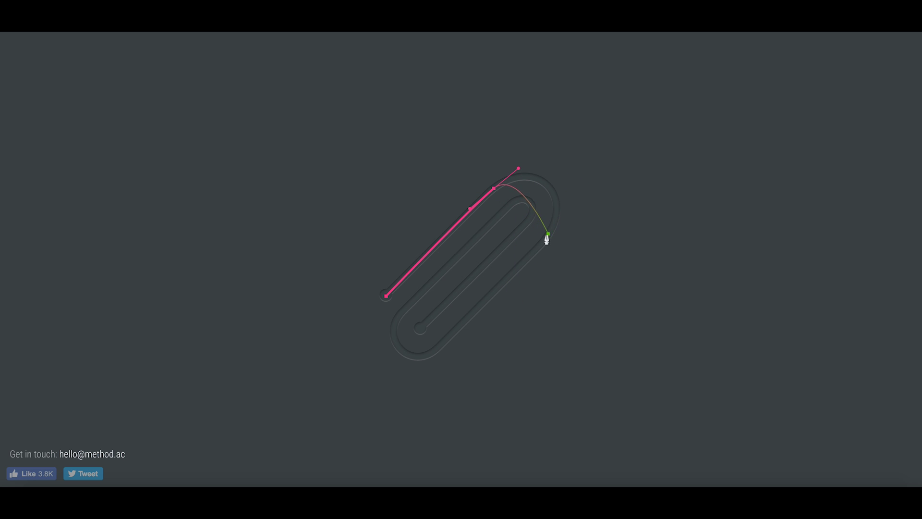
drag(549, 233, 516, 300)
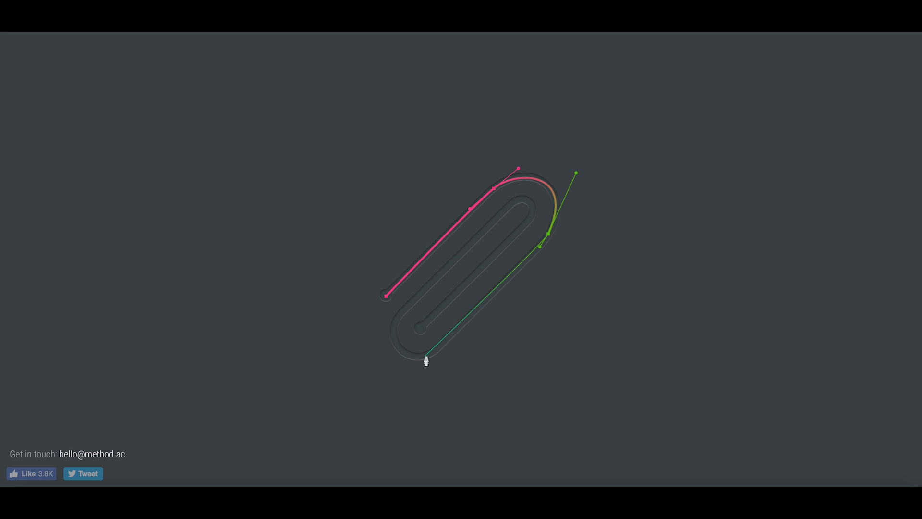
drag(437, 349, 422, 358)
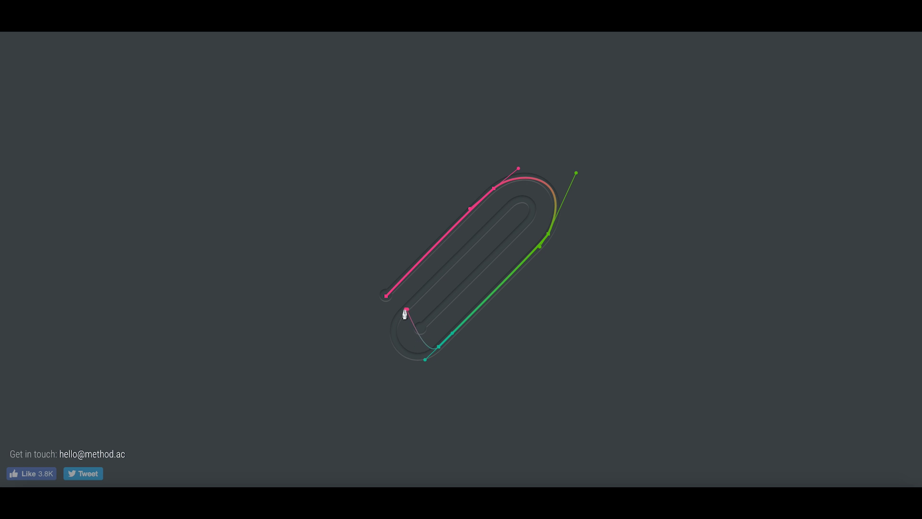
drag(399, 318, 420, 277)
mouse_move(512, 204)
mouse_down()
mouse_move(521, 233)
mouse_move(513, 208)
mouse_move(525, 192)
mouse_up()
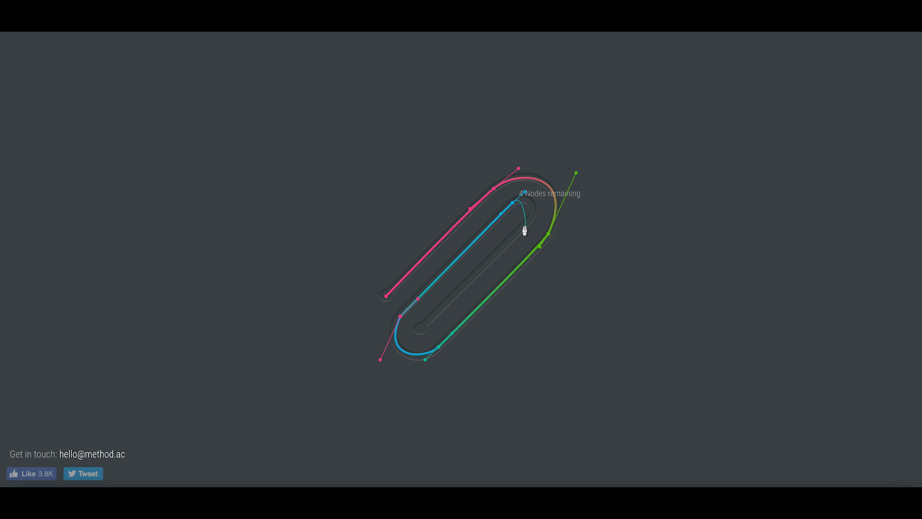
drag(525, 223, 509, 248)
click(420, 329)
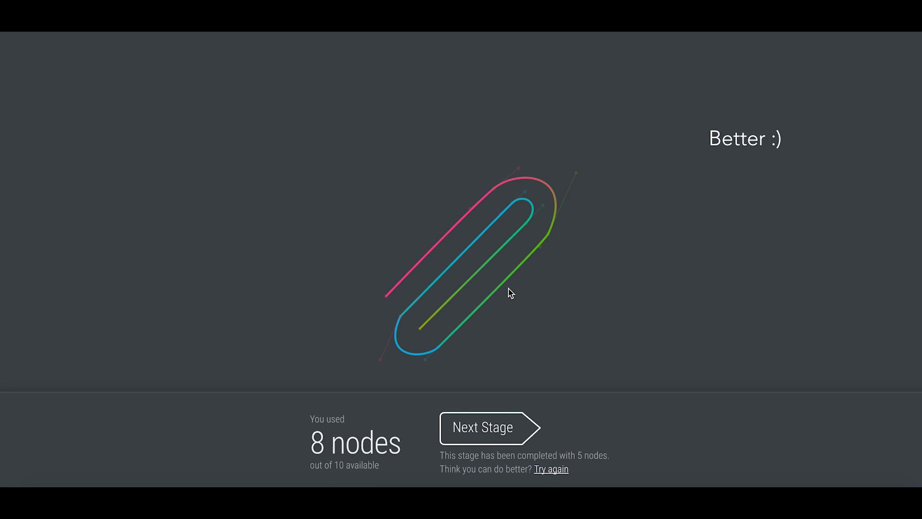
Step: Go to the wrench stage and trace from the jaw tip around the head to the handle's rounded end
click(487, 428)
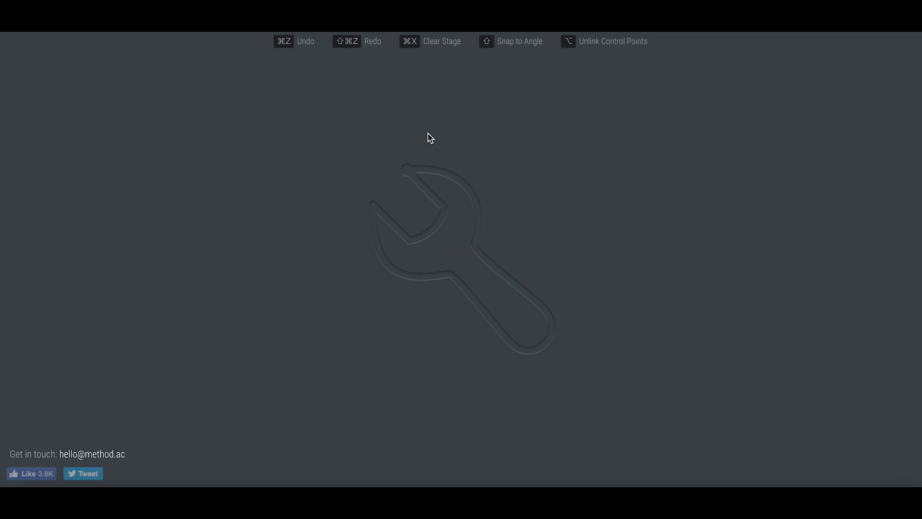
drag(406, 171, 416, 173)
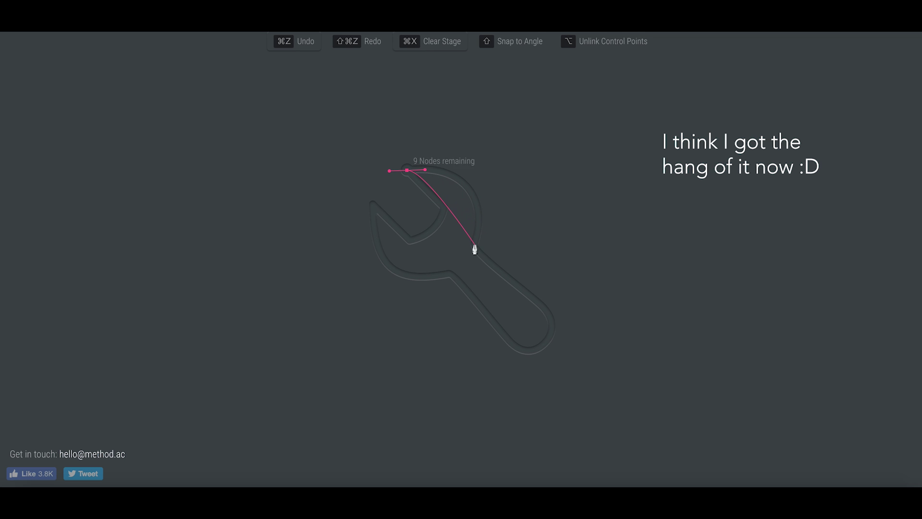
drag(475, 246, 457, 332)
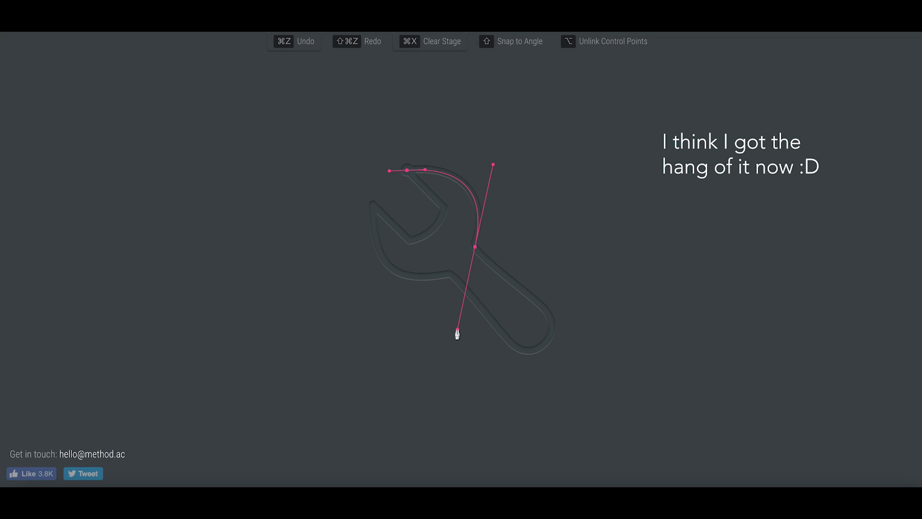
click(483, 256)
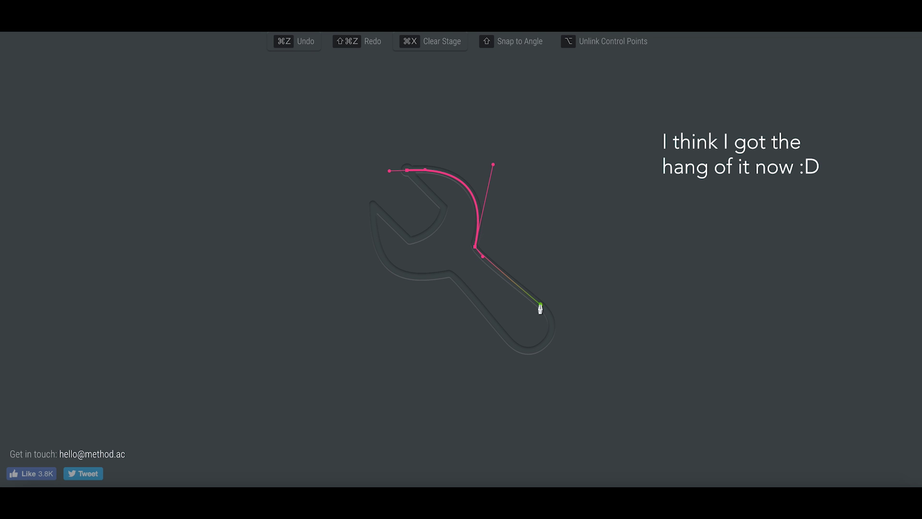
drag(540, 305, 558, 321)
drag(505, 335, 463, 303)
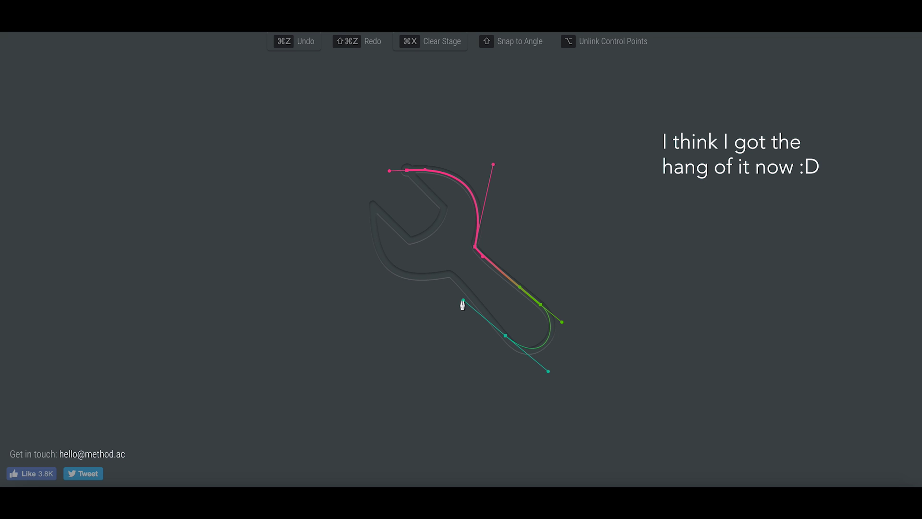
key(super+z)
drag(509, 343, 471, 321)
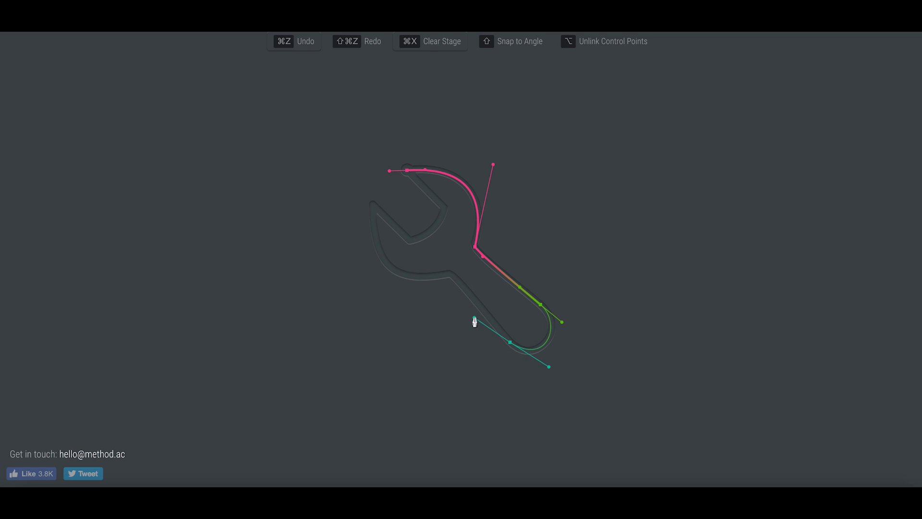
drag(501, 337, 501, 332)
Step: Trace back along the handle's lower edge and around the jaw, closing the wrench at its start point
click(450, 275)
mouse_move(374, 206)
mouse_down()
mouse_move(366, 114)
mouse_move(384, 115)
mouse_up()
key(ctrl+z)
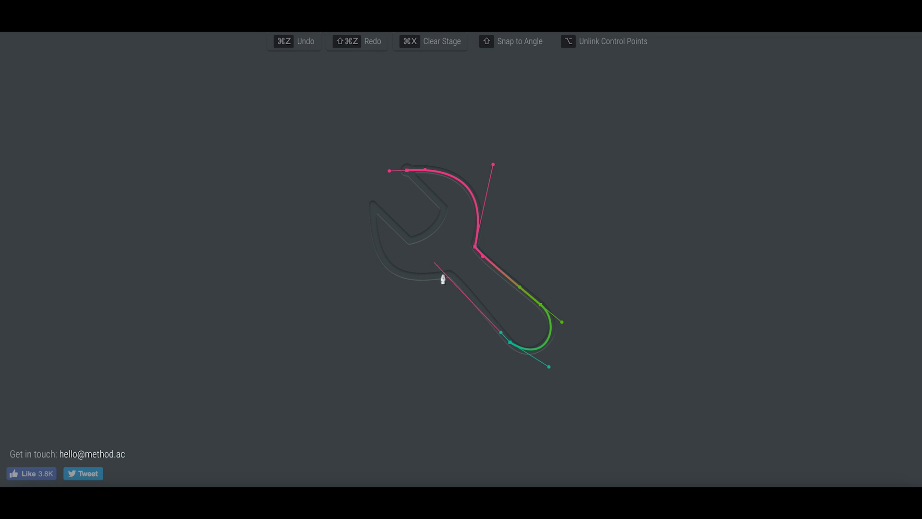
click(451, 275)
drag(374, 205, 381, 117)
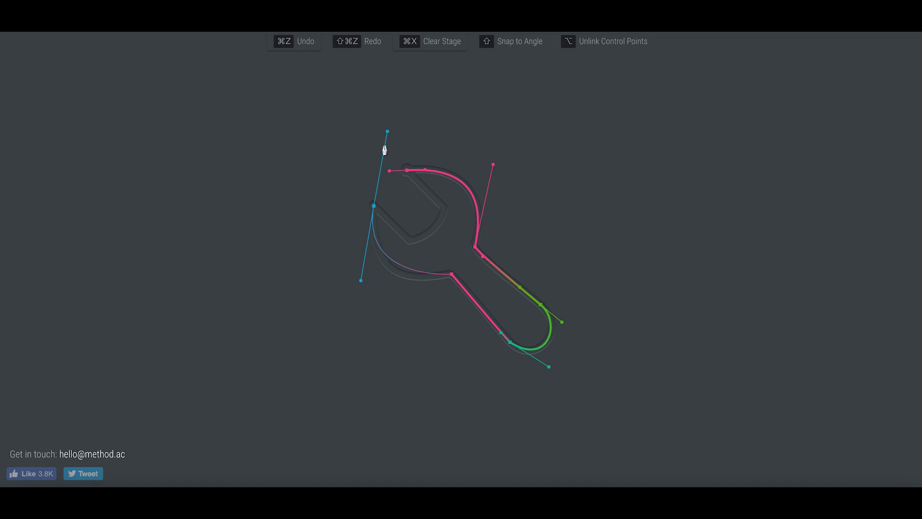
drag(381, 116, 393, 178)
click(408, 240)
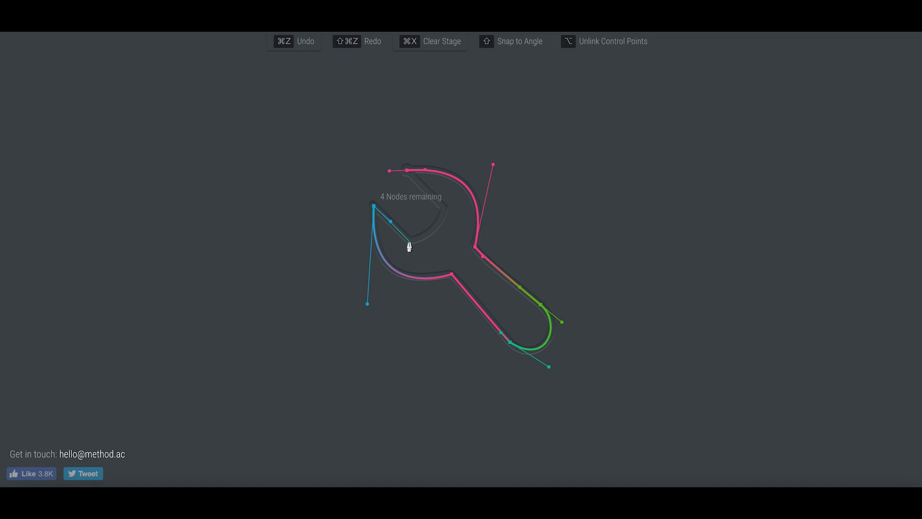
drag(444, 207, 450, 177)
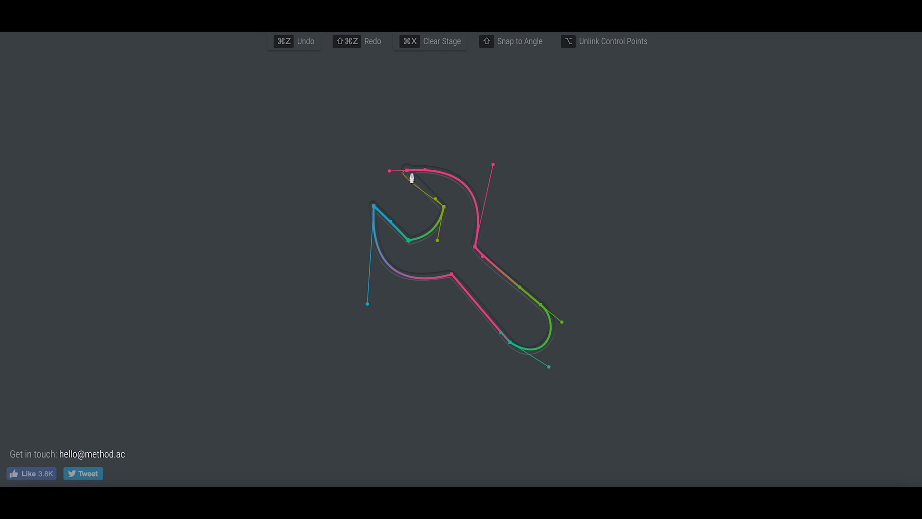
click(400, 169)
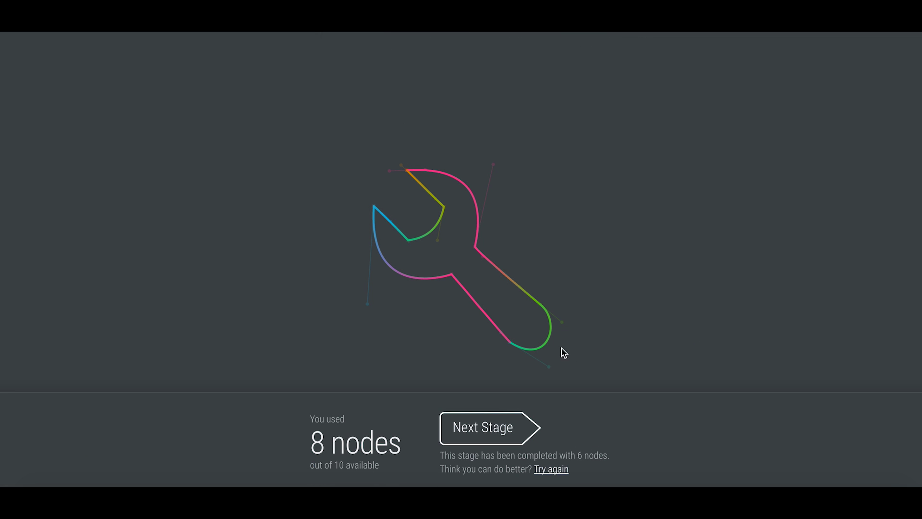
Step: Go to the cloud stage and start the path with a curved node at the bottom-left corner
click(537, 423)
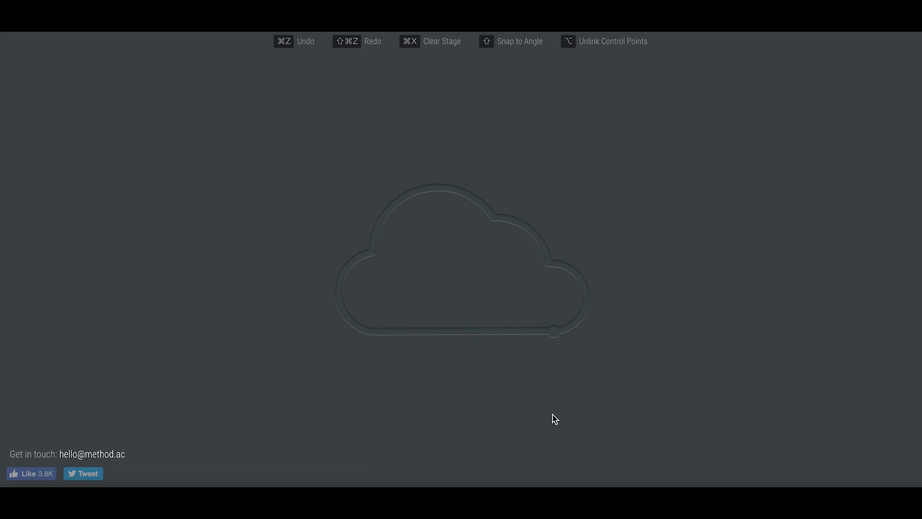
click(554, 331)
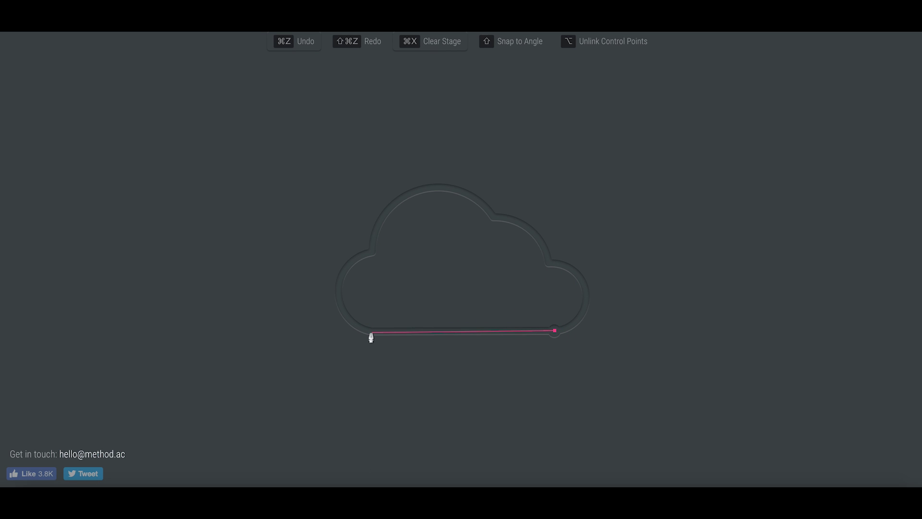
drag(324, 335, 325, 333)
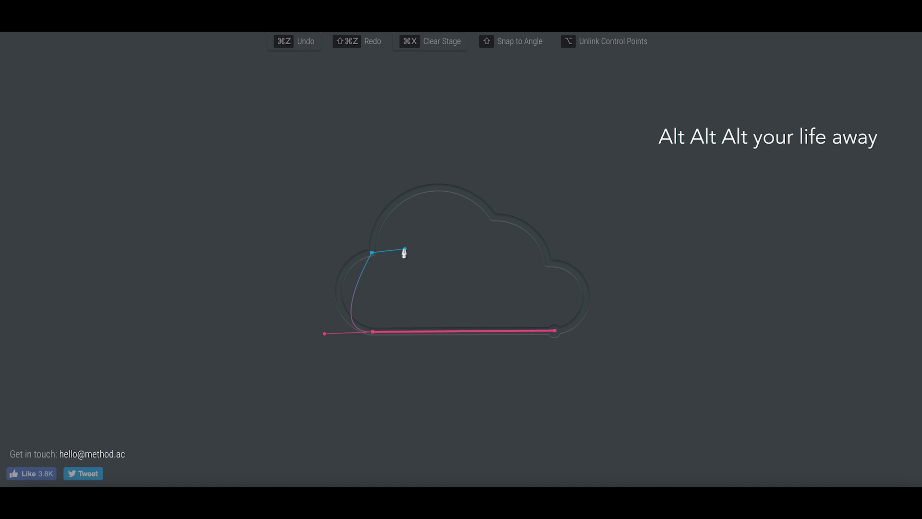
key(ctrl+z)
mouse_move(373, 332)
mouse_down()
mouse_move(341, 347)
mouse_move(323, 335)
mouse_up()
mouse_move(371, 250)
mouse_down()
mouse_move(416, 253)
mouse_move(375, 238)
mouse_up()
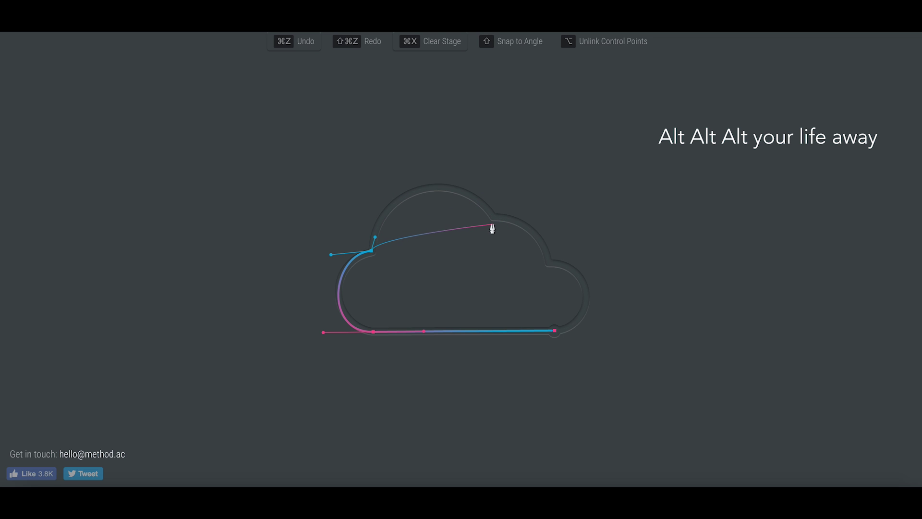
drag(506, 233, 589, 298)
key(super+z)
Step: Curve the path over the left bump, the big top bump and the right bump, closing the cloud with 5 of 8 nodes
key(super+z)
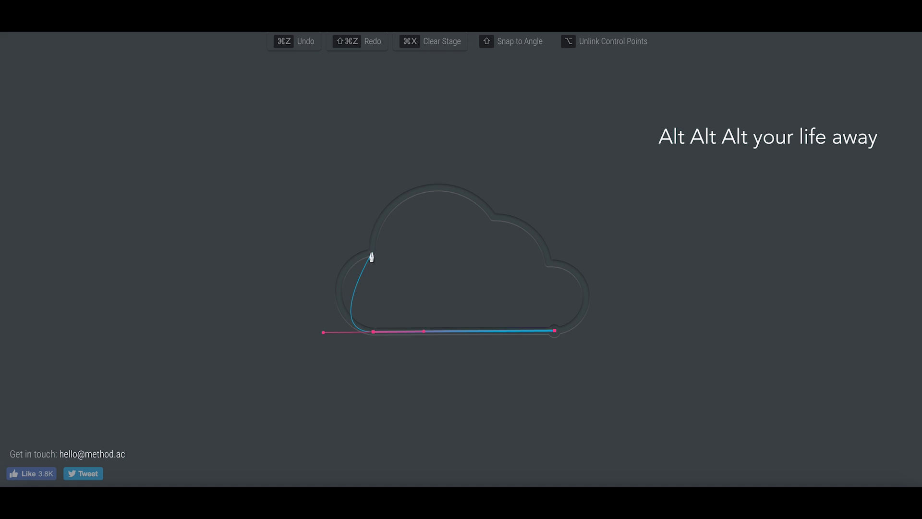
drag(371, 252, 417, 250)
drag(381, 191, 381, 188)
key(super+z)
mouse_move(374, 250)
mouse_down()
mouse_move(409, 253)
mouse_move(408, 239)
mouse_move(414, 255)
mouse_up()
key(super+z)
drag(379, 193, 379, 191)
mouse_move(492, 217)
mouse_down()
mouse_move(539, 273)
mouse_move(536, 237)
mouse_up()
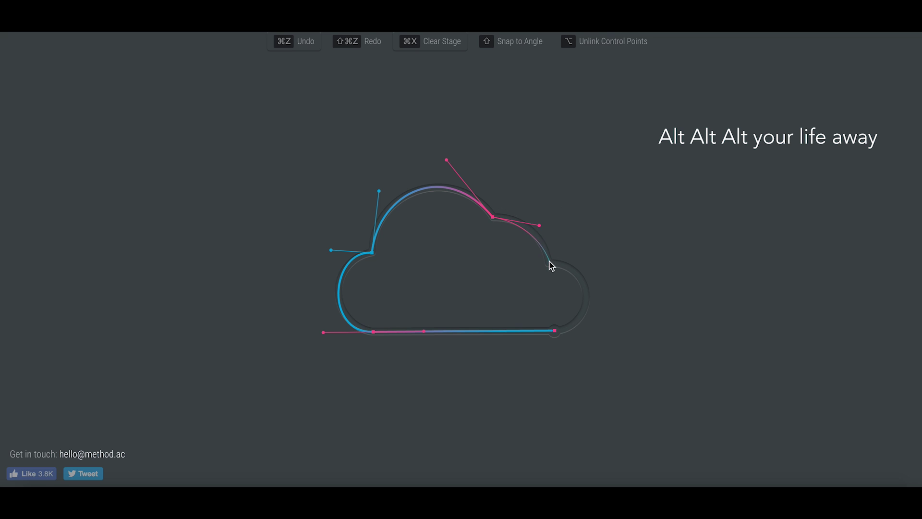
mouse_move(549, 262)
mouse_down()
mouse_move(556, 291)
mouse_move(592, 269)
mouse_up()
key(ctrl+z)
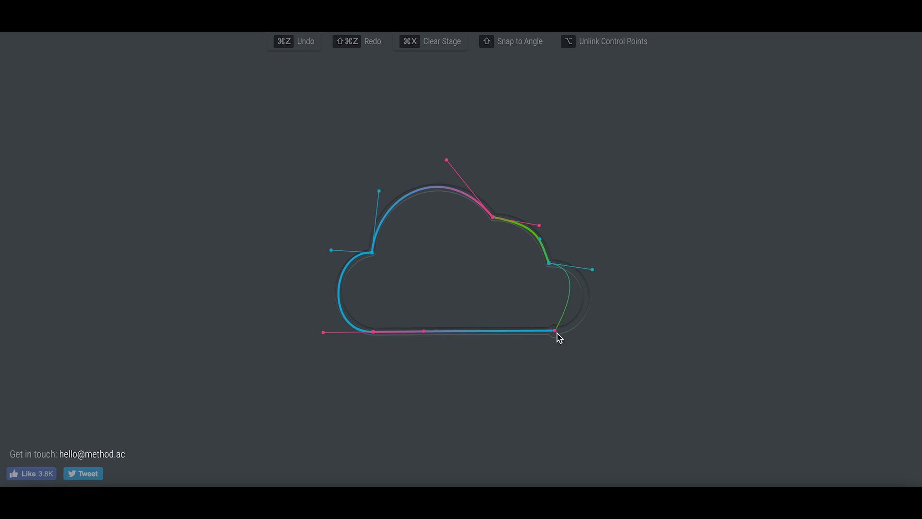
drag(537, 339, 510, 346)
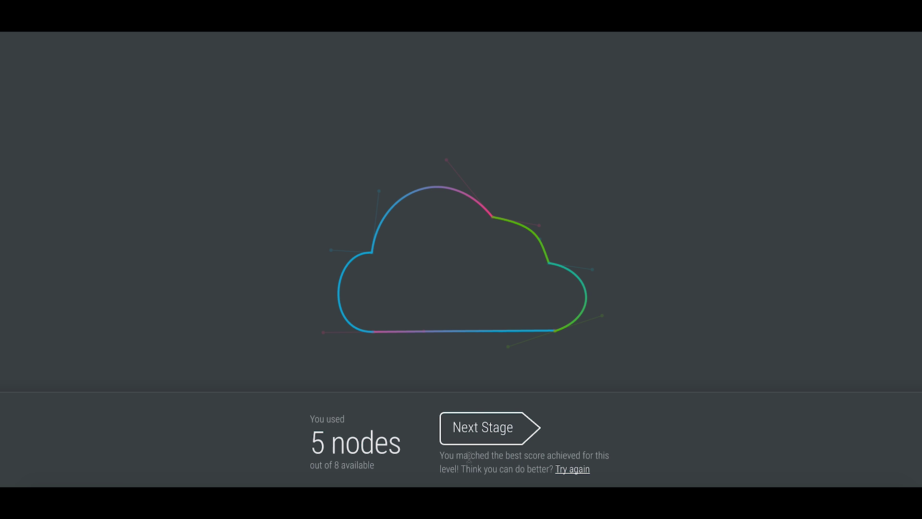
Step: Go to the head profile stage and start at the forehead, placing a node along the head top
click(511, 428)
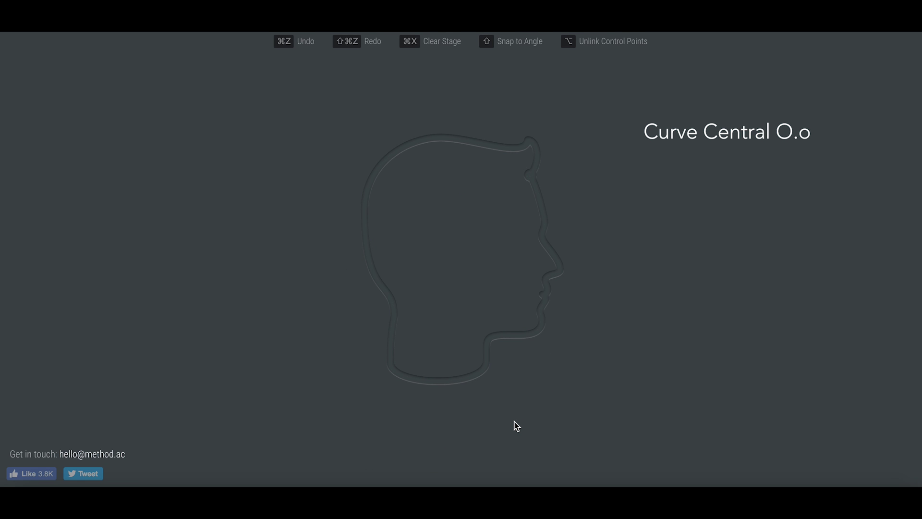
click(531, 175)
mouse_move(530, 140)
mouse_down()
mouse_move(516, 133)
mouse_move(393, 149)
mouse_up()
key(super+z)
drag(382, 284, 414, 430)
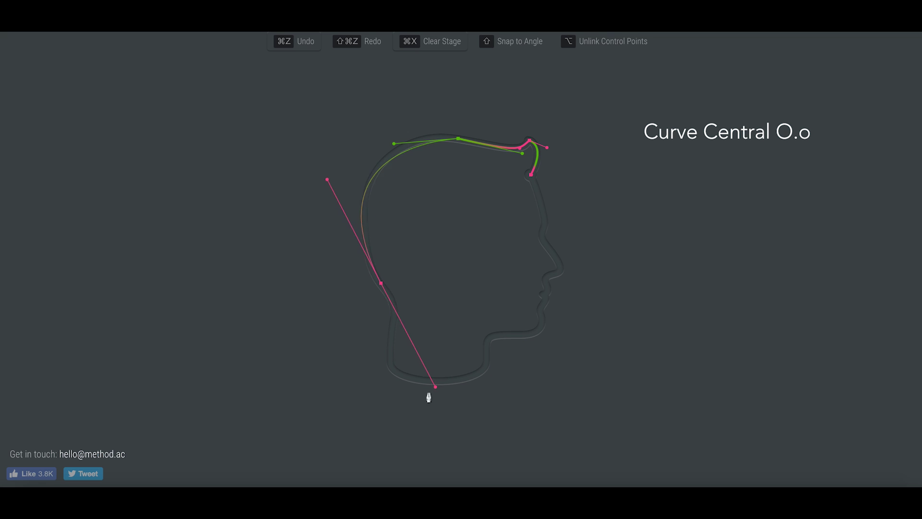
key(super+z)
drag(363, 230, 364, 294)
key(super+z)
key(super+z)
drag(451, 138, 389, 137)
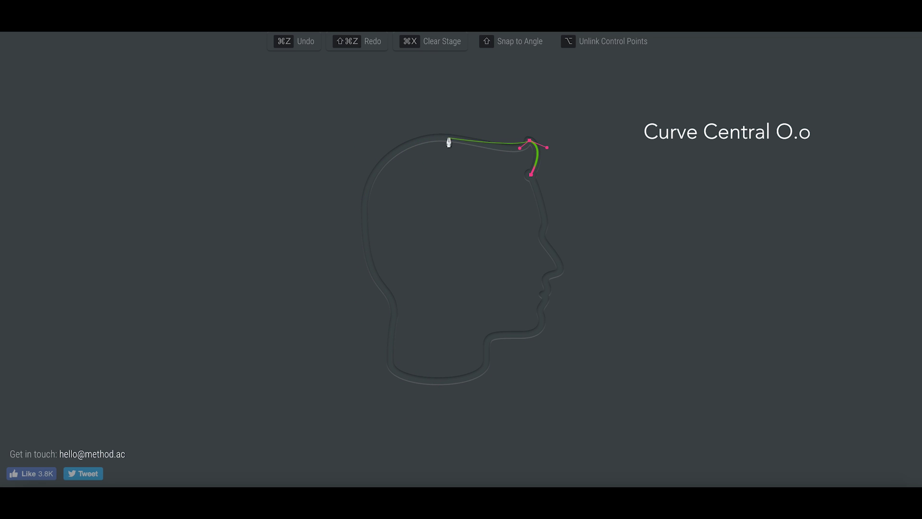
mouse_move(381, 284)
mouse_down()
mouse_move(433, 434)
mouse_move(437, 427)
mouse_up()
key(super+z)
key(super+z)
mouse_move(467, 142)
mouse_down()
mouse_move(459, 150)
mouse_move(409, 135)
mouse_move(443, 139)
mouse_up()
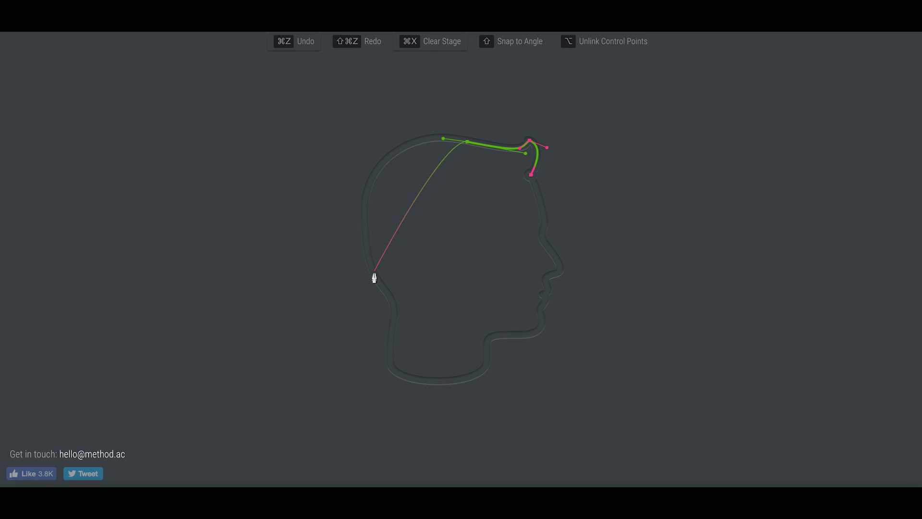
Step: Trace down the back of the head and neck to the nape, bottom and front of the neck
mouse_move(367, 256)
mouse_down()
mouse_move(395, 362)
mouse_move(384, 383)
mouse_move(389, 366)
mouse_up()
key(super+z)
drag(368, 257, 382, 282)
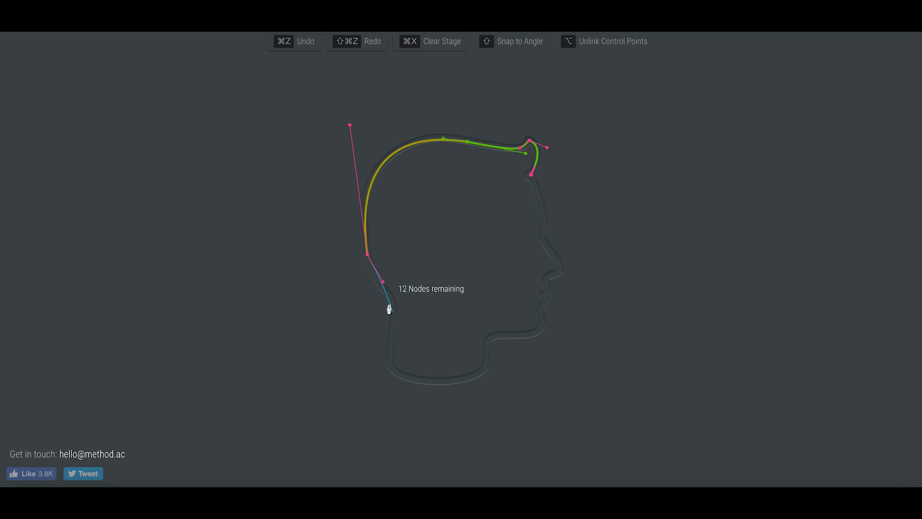
key(super+z)
mouse_move(365, 232)
mouse_down()
mouse_move(361, 340)
mouse_move(369, 260)
mouse_up()
mouse_move(391, 297)
mouse_down()
mouse_move(412, 325)
mouse_move(393, 323)
mouse_up()
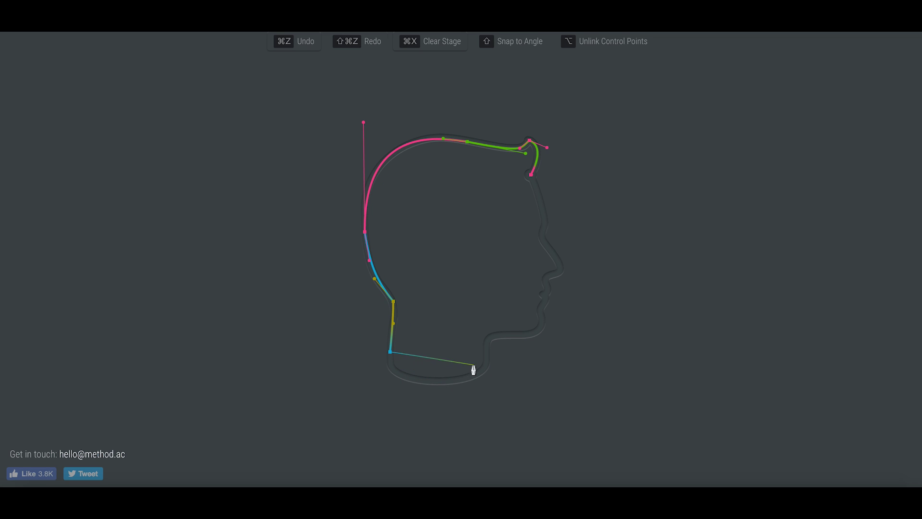
click(392, 354)
drag(437, 382, 495, 382)
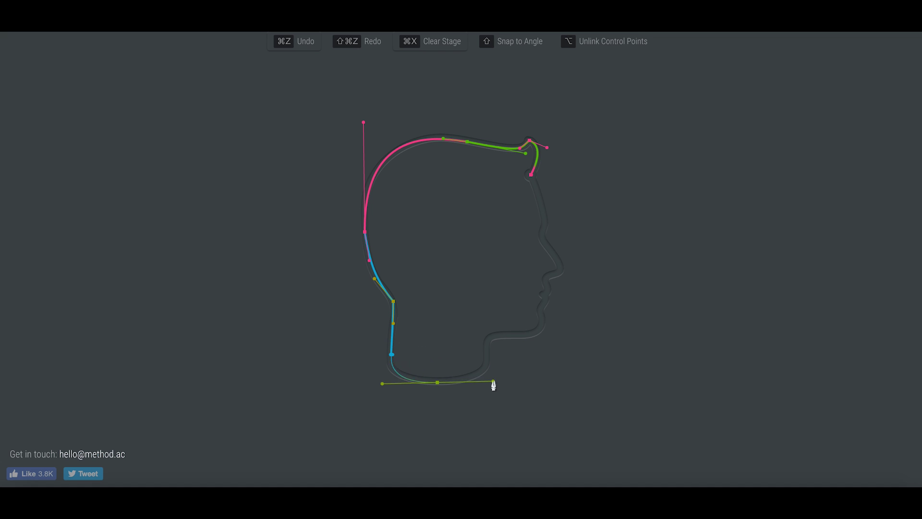
click(488, 359)
click(488, 343)
Step: Trace up the jaw line, chin and nose, closing the head profile at the forehead with 15 of 16 nodes
mouse_move(508, 333)
mouse_down()
mouse_move(530, 334)
mouse_move(542, 295)
mouse_up()
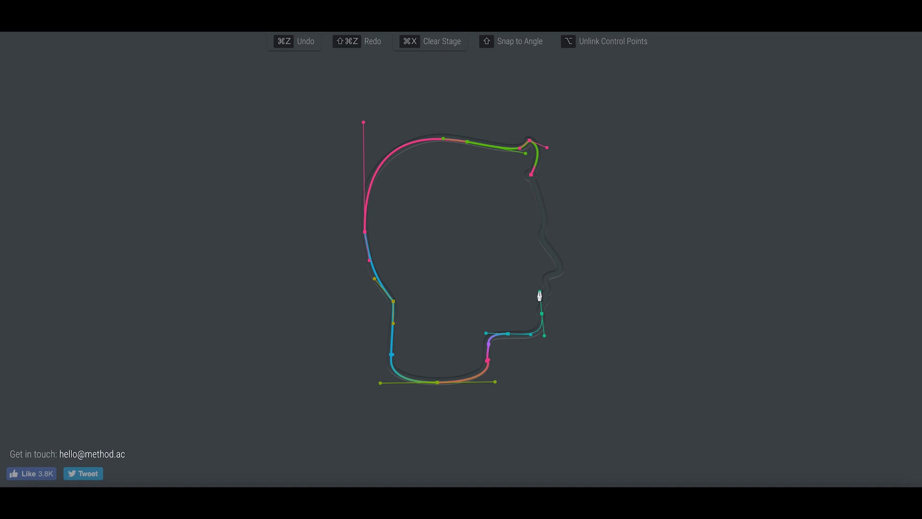
click(545, 295)
drag(544, 240, 526, 218)
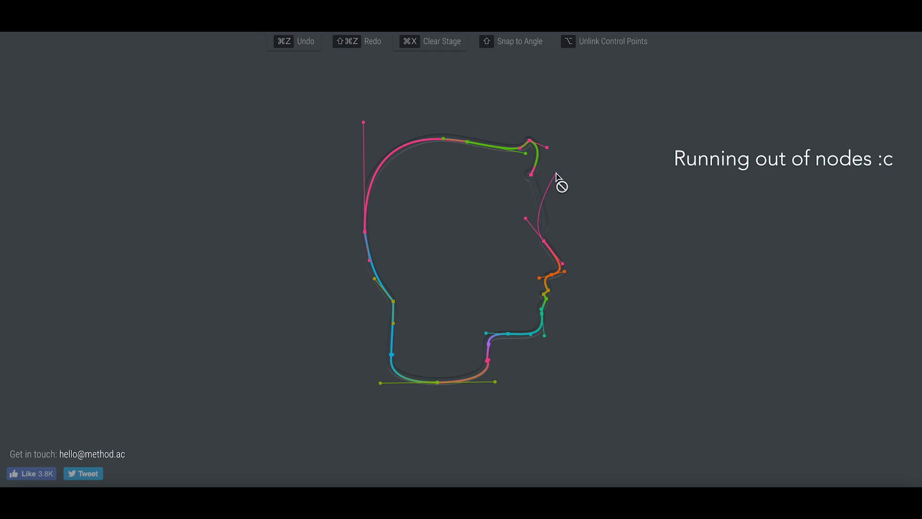
key(super+z)
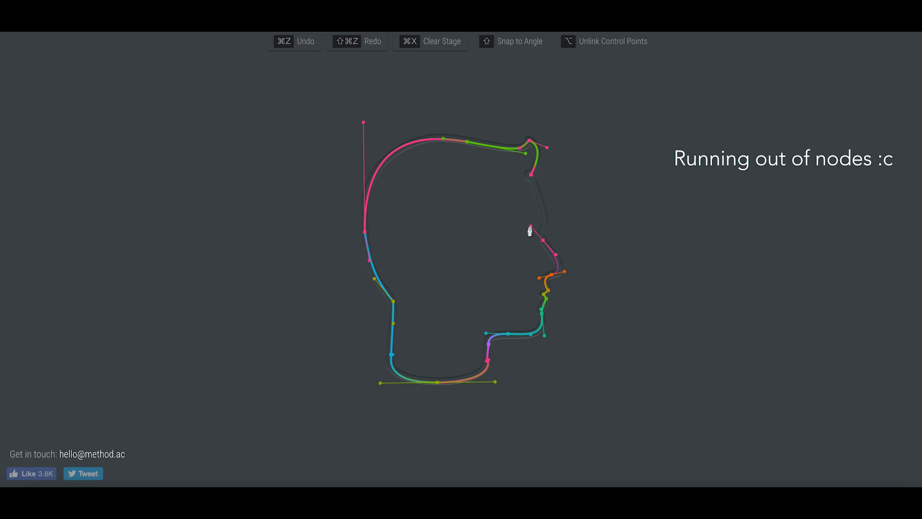
key(super+z)
key(super+z)
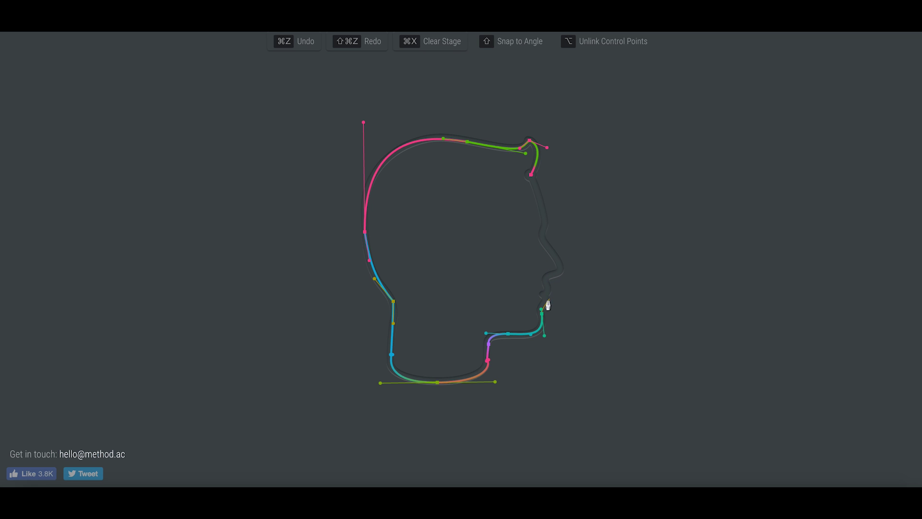
click(549, 290)
key(super+z)
mouse_move(560, 271)
mouse_down()
mouse_move(571, 261)
mouse_move(547, 218)
mouse_up()
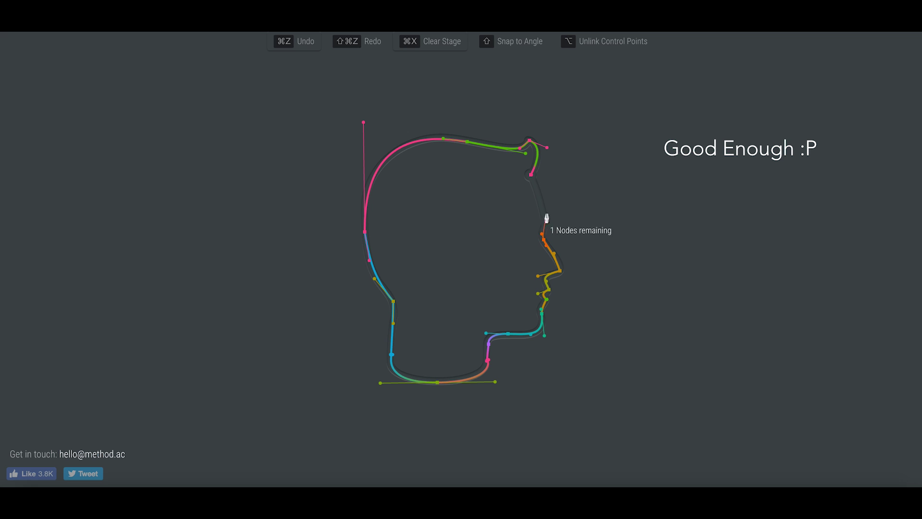
drag(531, 175, 514, 150)
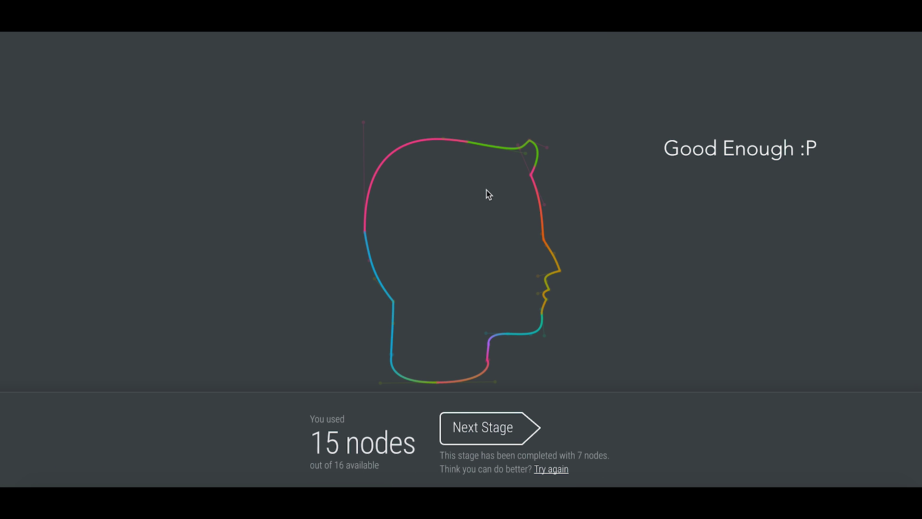
Step: Go to the duck stage and place pen nodes from the beak tip along the beak, over the head, and down the neck
click(483, 427)
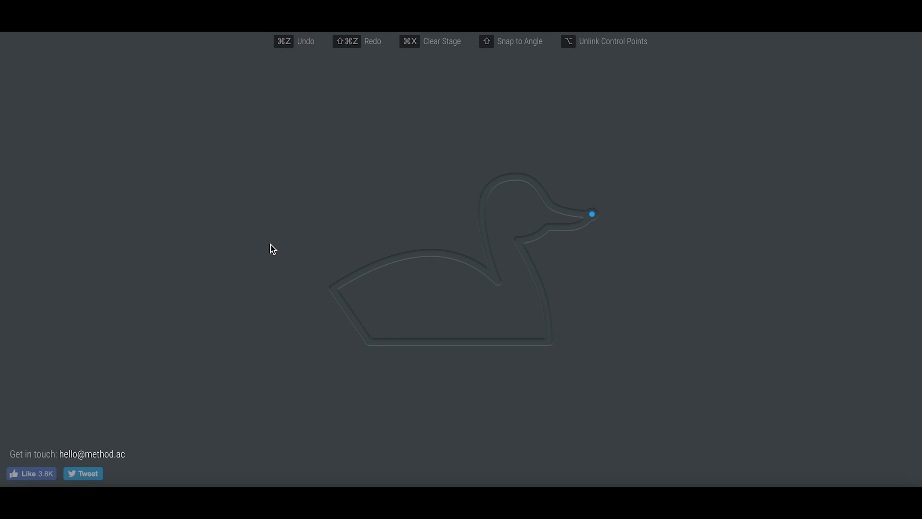
click(593, 214)
drag(548, 201, 539, 186)
drag(485, 222, 475, 304)
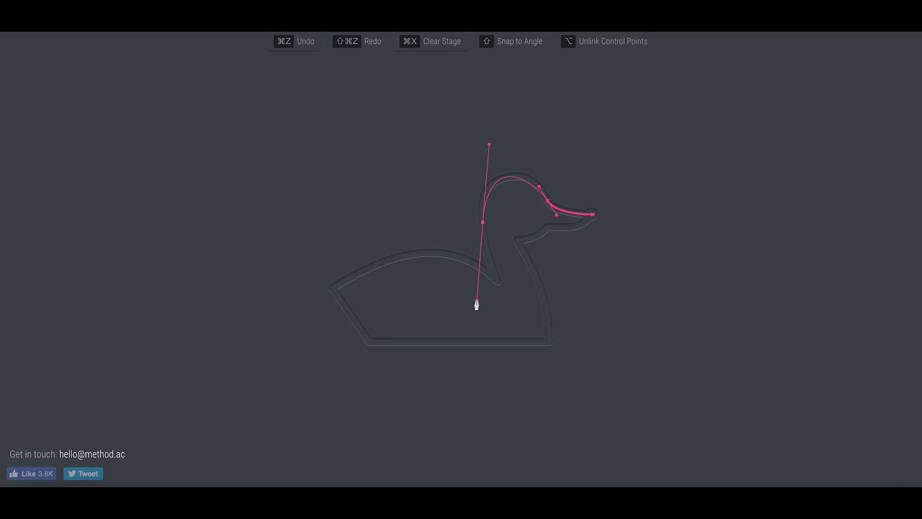
key(super+z)
key(super+z)
drag(551, 212, 546, 206)
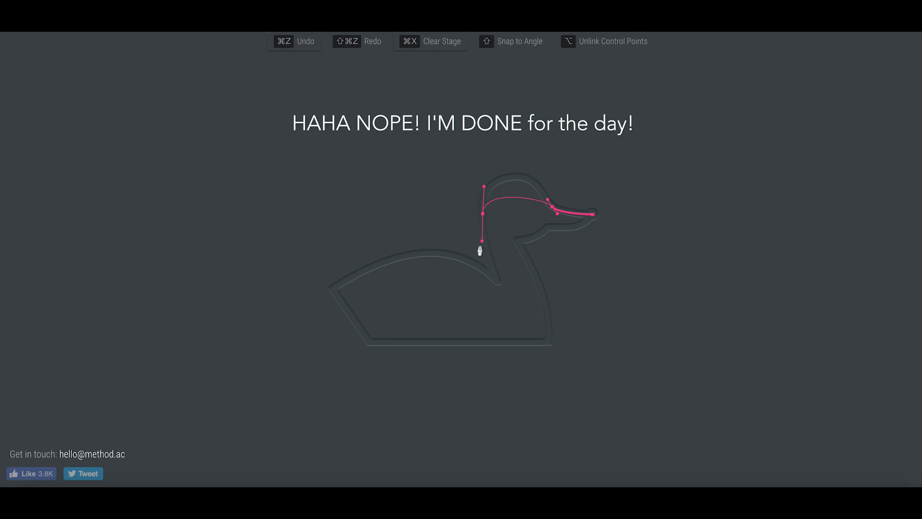
drag(507, 178, 529, 166)
click(483, 191)
drag(488, 246, 502, 298)
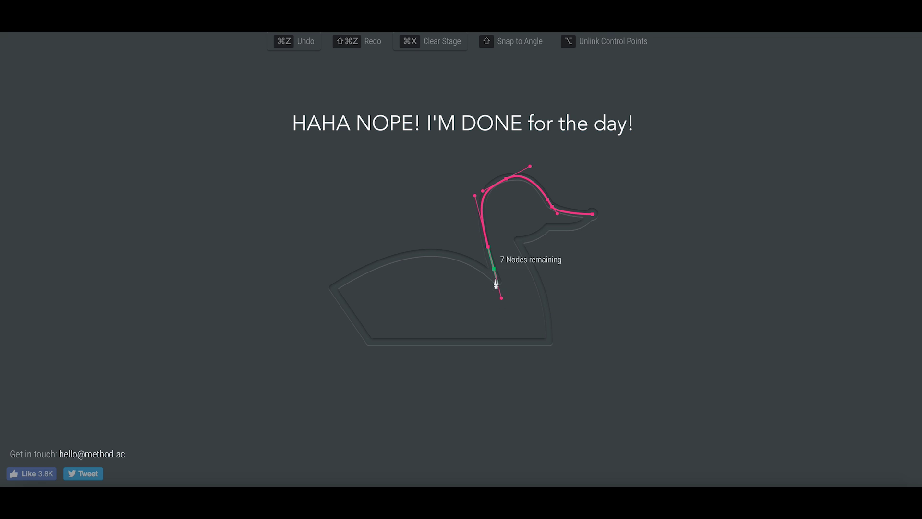